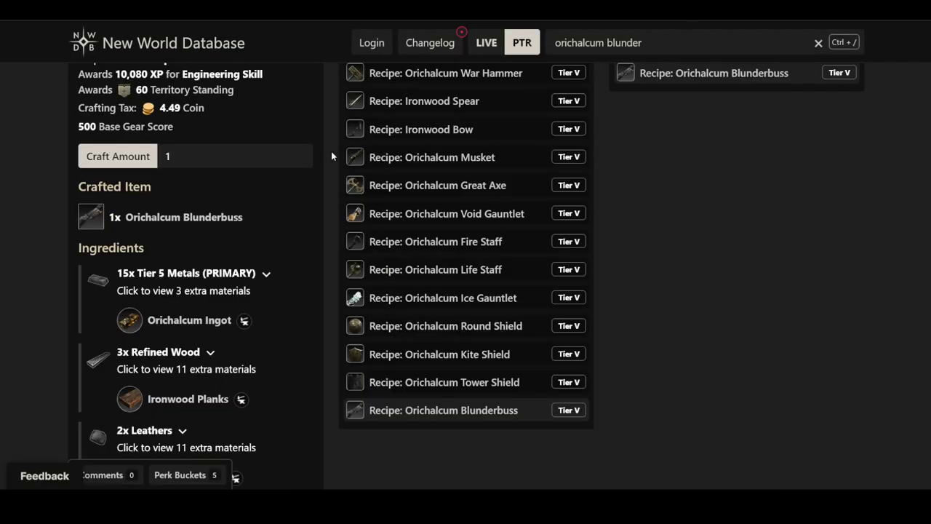
- Review the Orichalcum Blunderbuss recipe's crafting requirements and its metal, wood and leather ingredients
scroll(331, 156, up, 2)
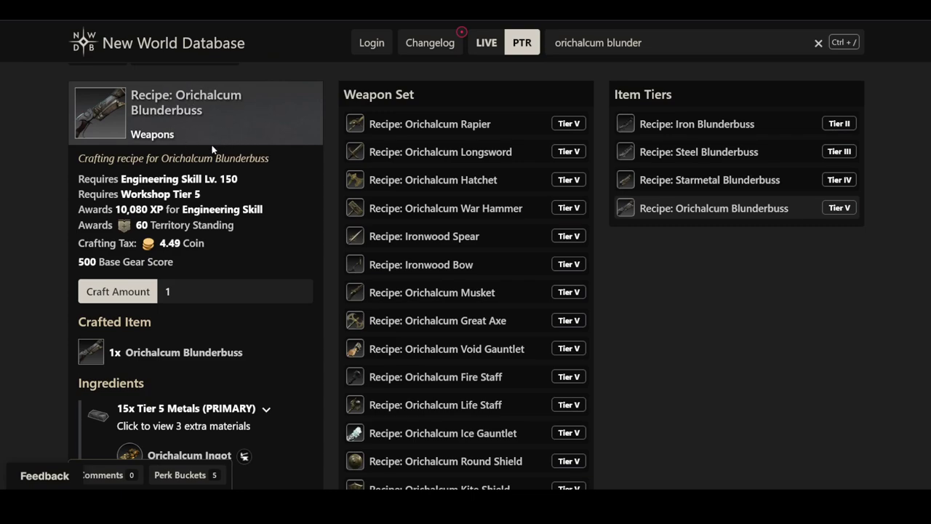
scroll(211, 145, down, 3)
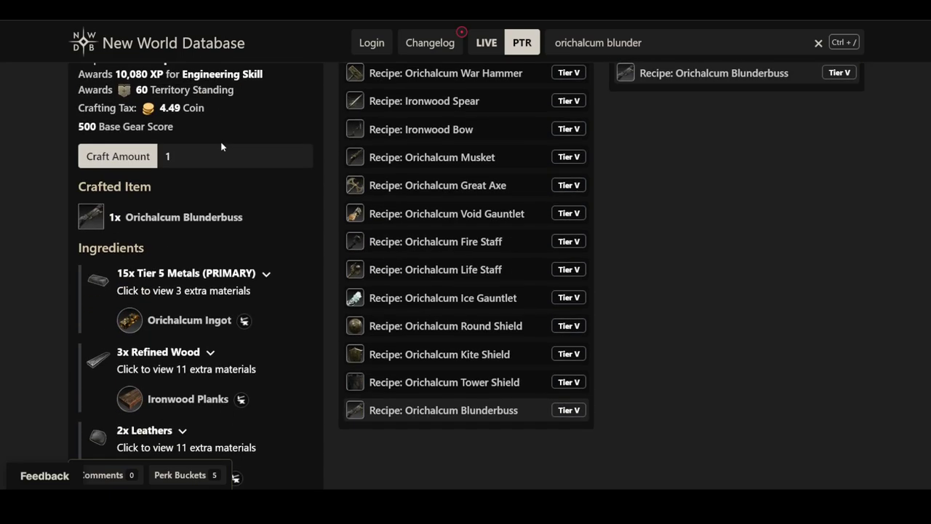
scroll(276, 167, down, 1)
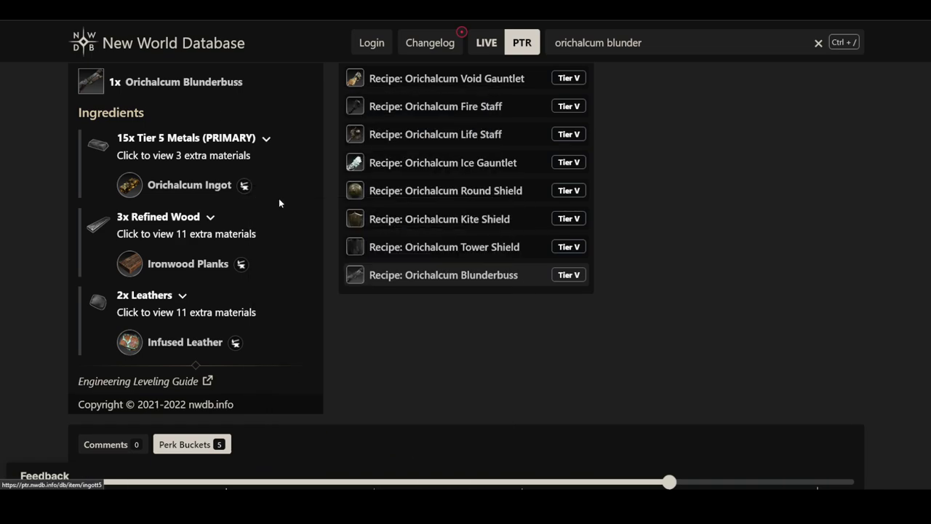
mouse_move(272, 197)
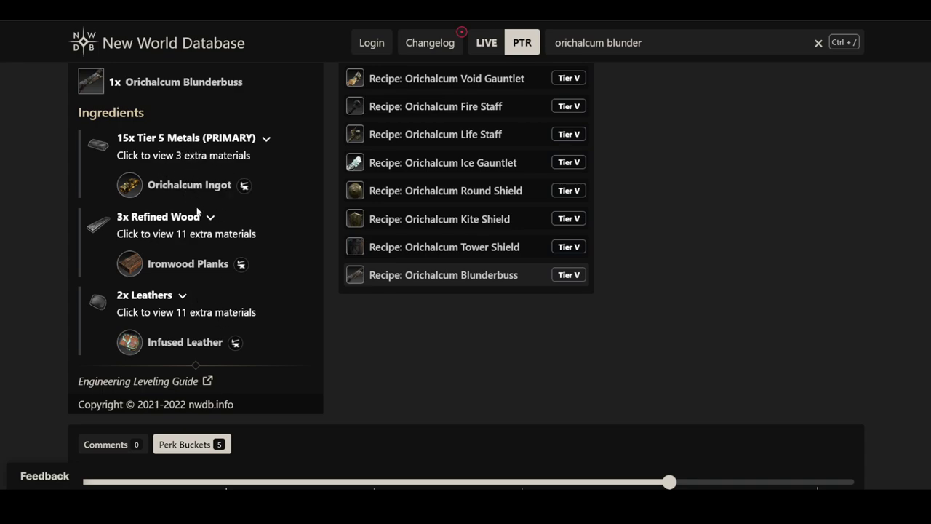
mouse_move(221, 187)
mouse_move(157, 188)
scroll(221, 181, up, 5)
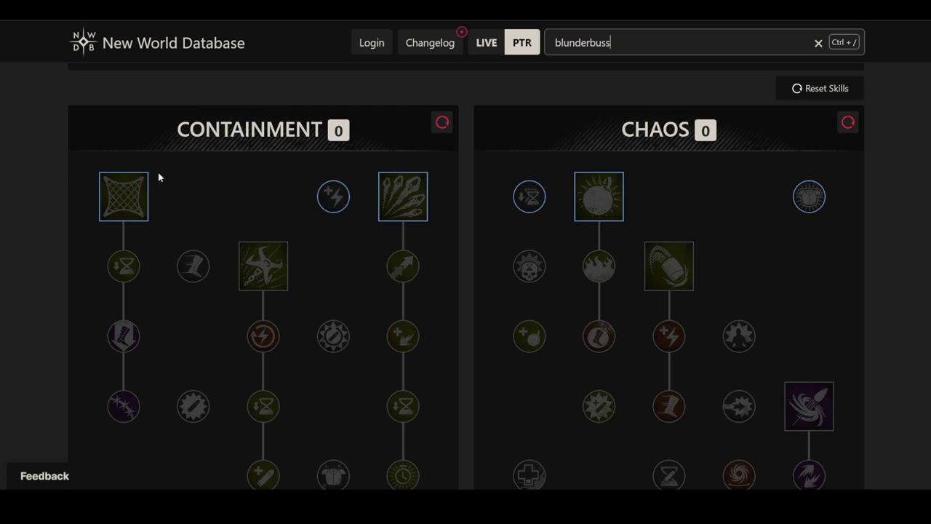
- Select Net Shot and its upgrades Fast Hands, Apparatus and Barbed Netting in the Blunderbuss Containment tree
mouse_move(136, 195)
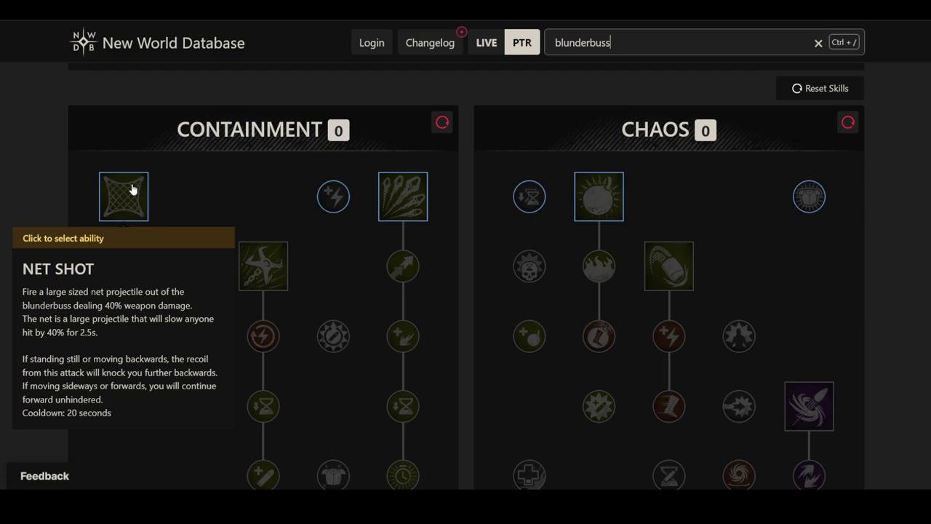
click(131, 190)
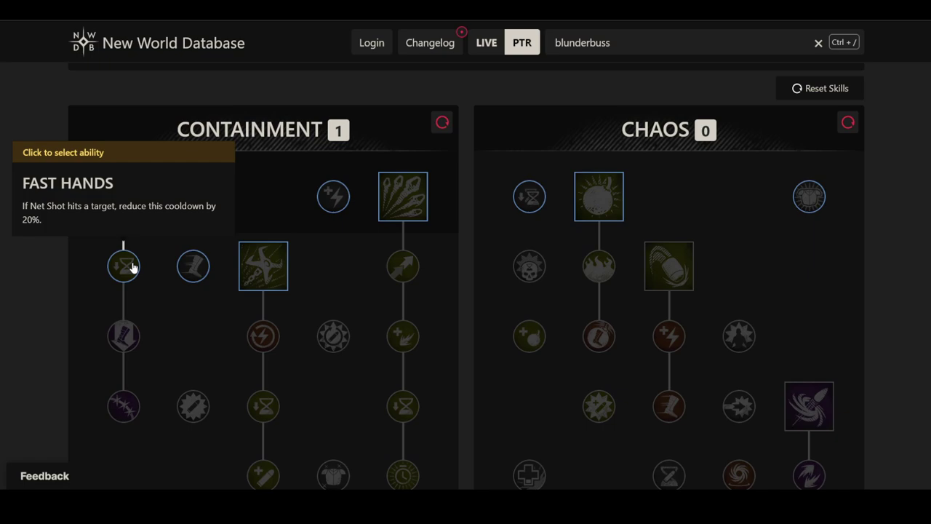
click(132, 266)
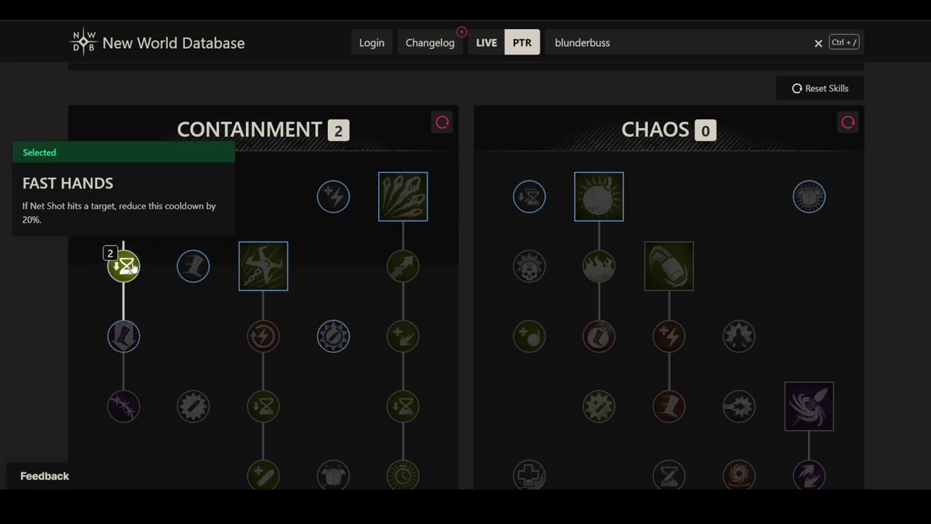
click(133, 336)
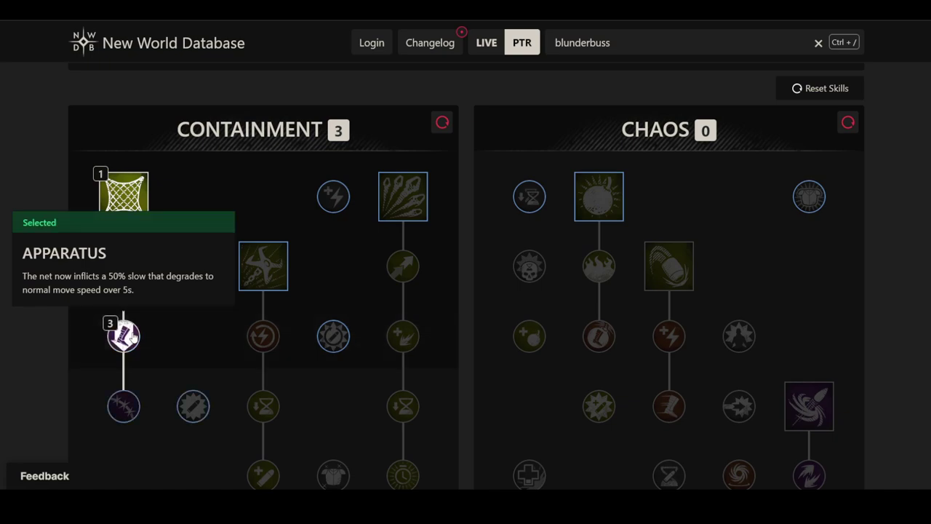
mouse_move(136, 189)
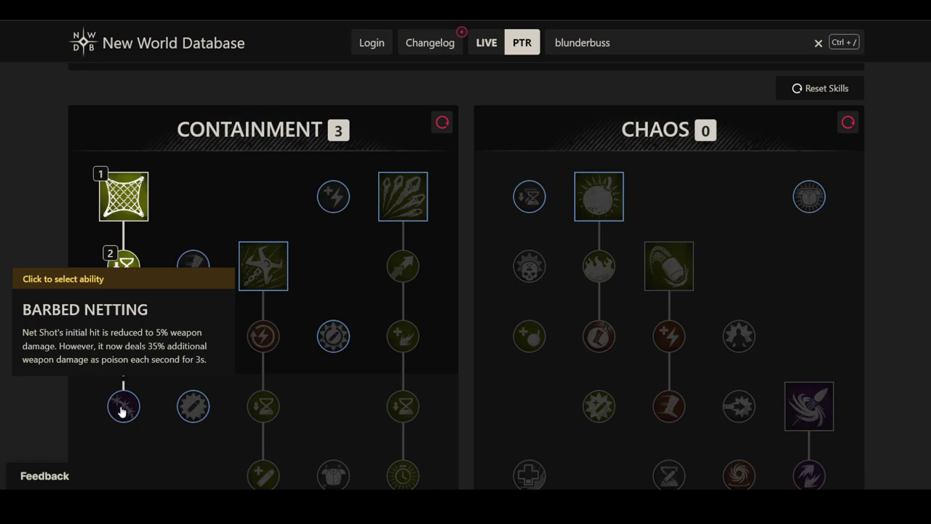
click(124, 410)
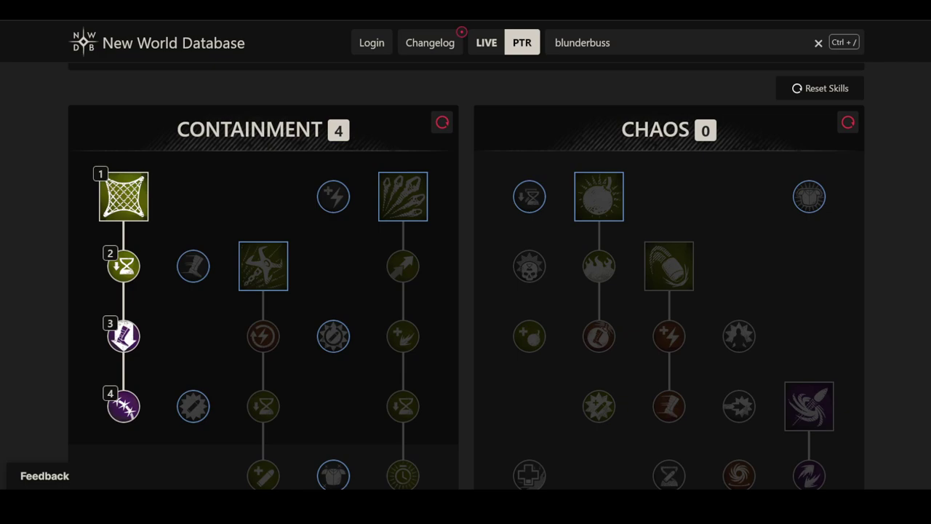
- Look up the Exhaustive Attacks description in the War Hammer's Juggernaut tree
scroll(315, 193, up, 2)
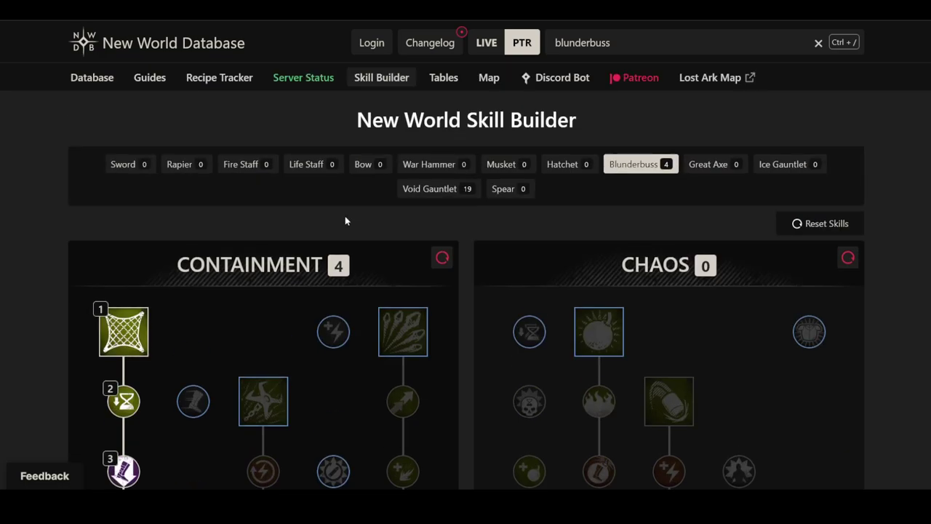
click(429, 164)
scroll(301, 276, down, 2)
mouse_move(188, 274)
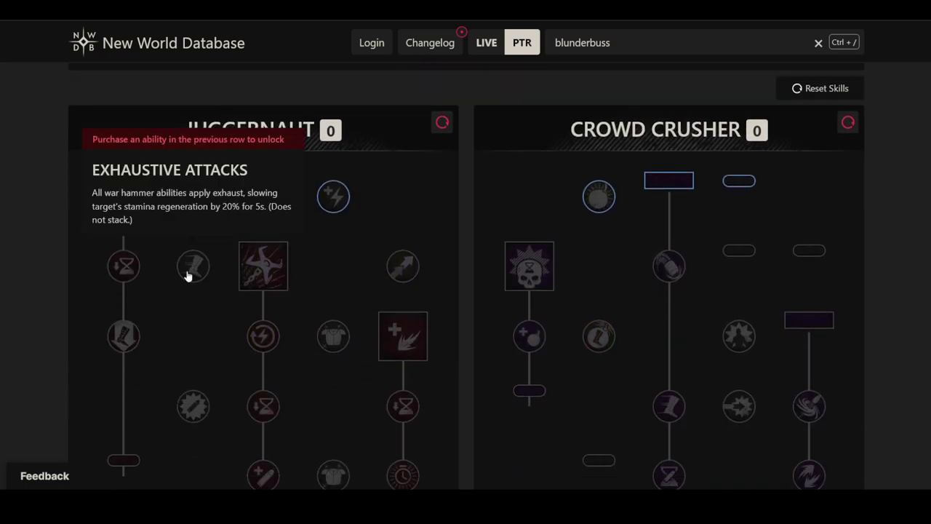
- Return to the Blunderbuss skills and select Claw Shot and its In-and-Out upgrade in the Containment tree
scroll(291, 233, up, 2)
click(630, 164)
scroll(368, 266, down, 3)
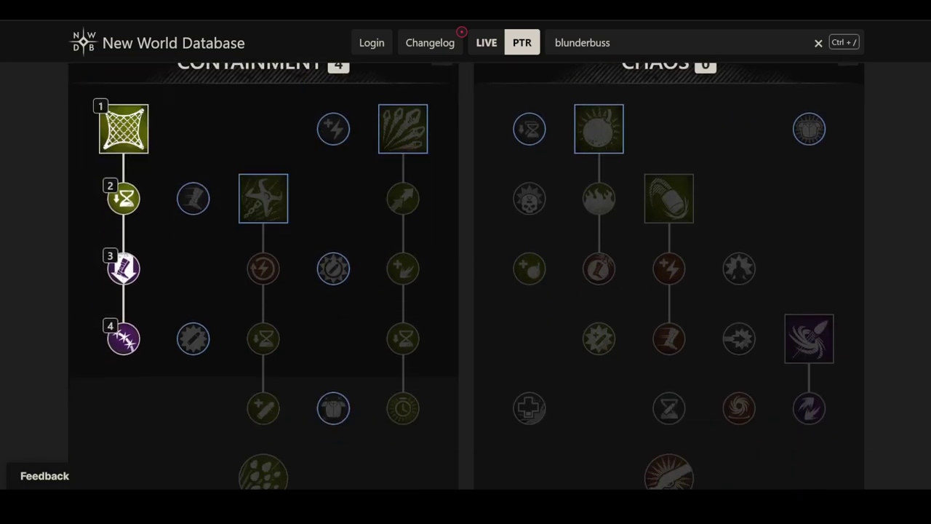
mouse_move(108, 146)
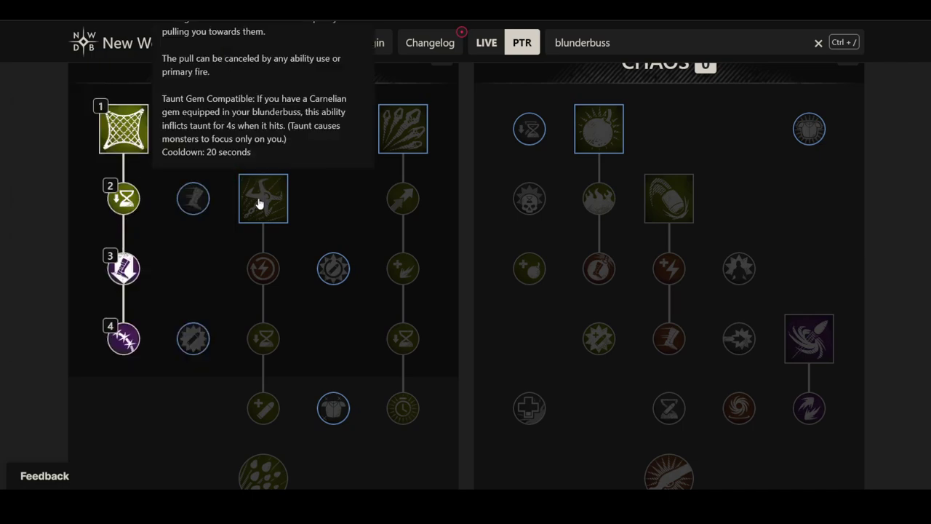
scroll(256, 202, up, 2)
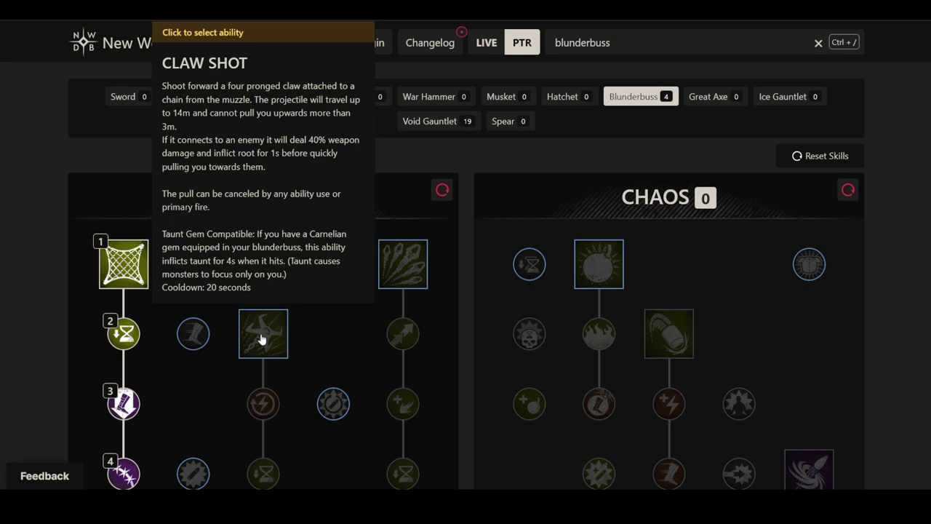
click(261, 340)
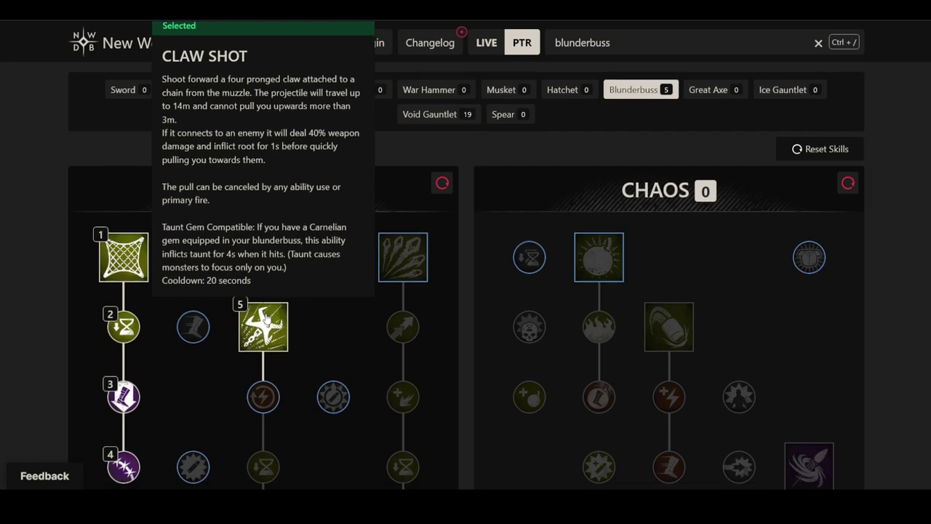
scroll(265, 287, down, 2)
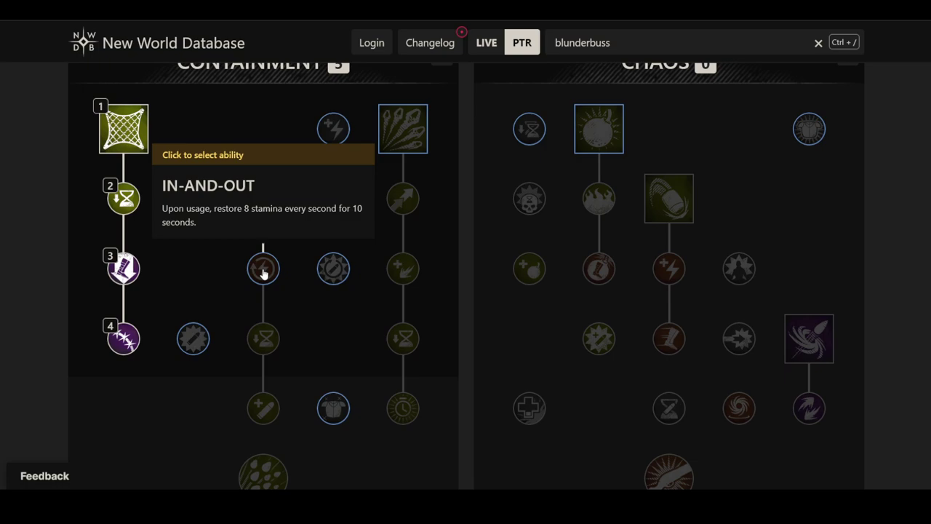
click(263, 270)
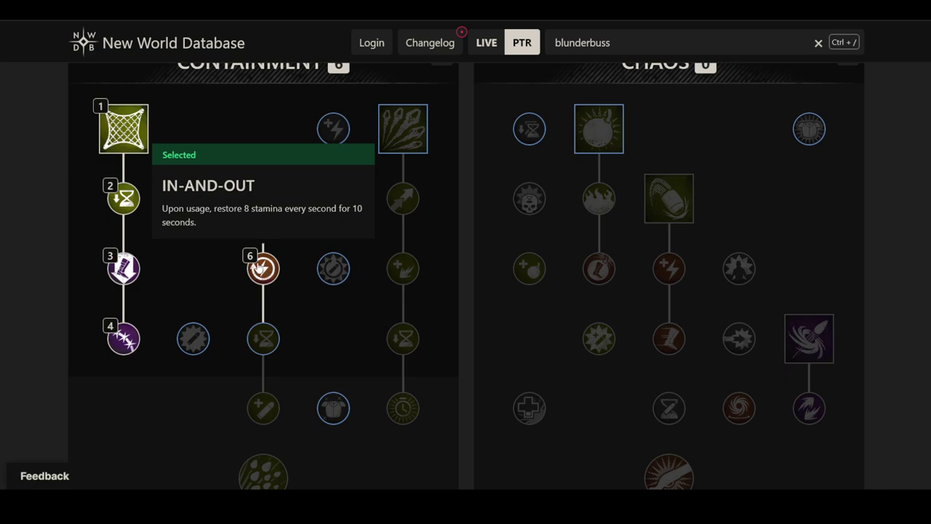
- Look up the Oblivion ability's description in the Void Gauntlet's Annihilation tree
scroll(260, 268, up, 3)
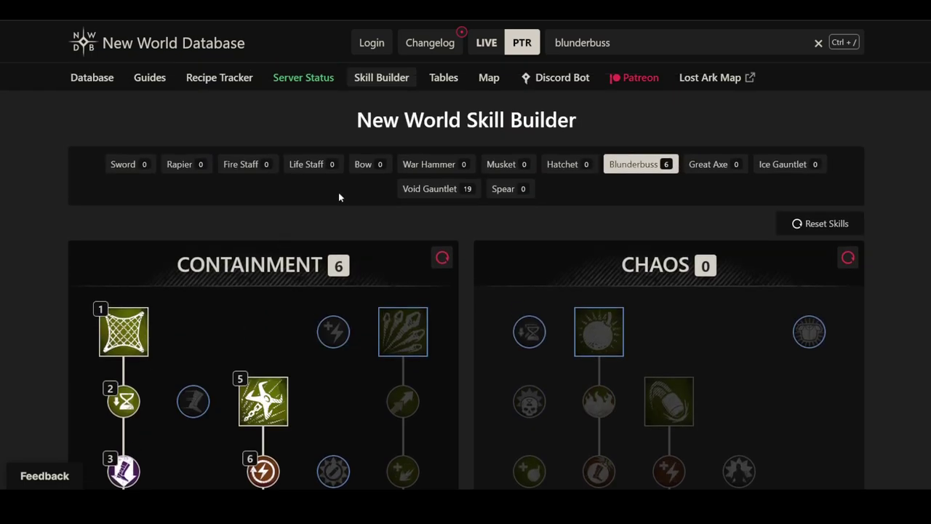
click(412, 190)
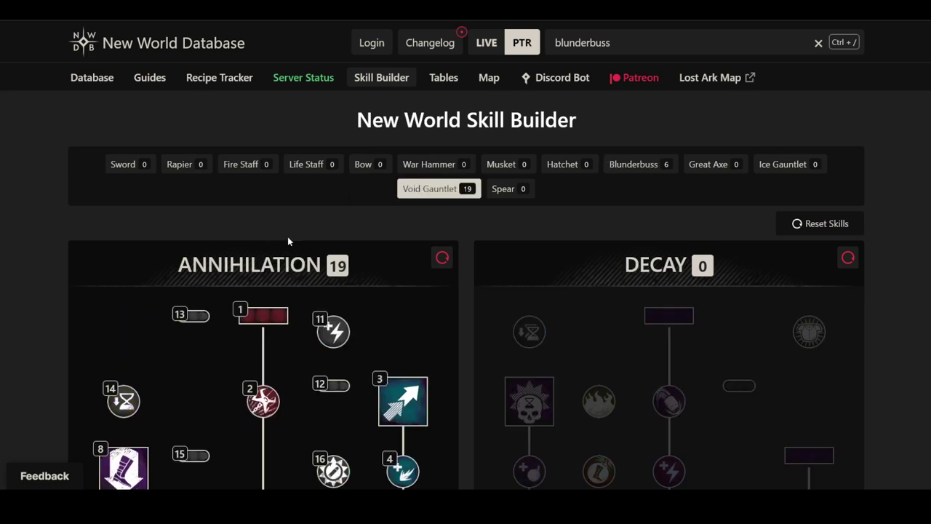
scroll(295, 240, down, 3)
scroll(295, 241, up, 1)
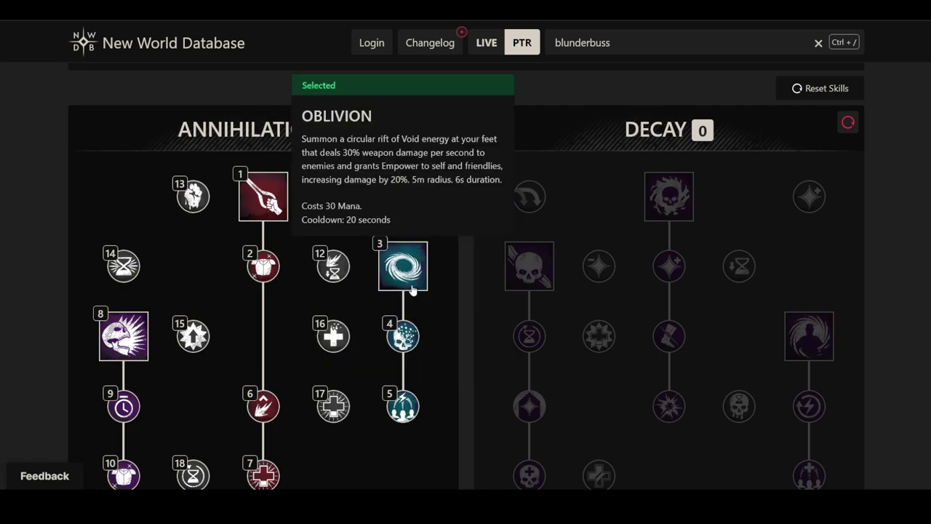
- Return to the Blunderbuss skills and add Combat Readiness and the upgrade directly beneath it to the Claw Shot branch
scroll(412, 290, up, 2)
click(637, 167)
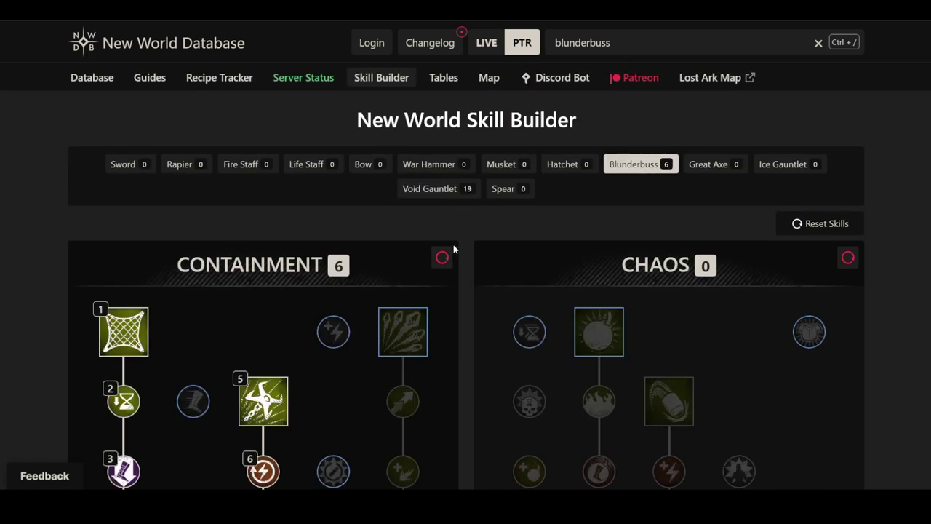
scroll(451, 251, down, 2)
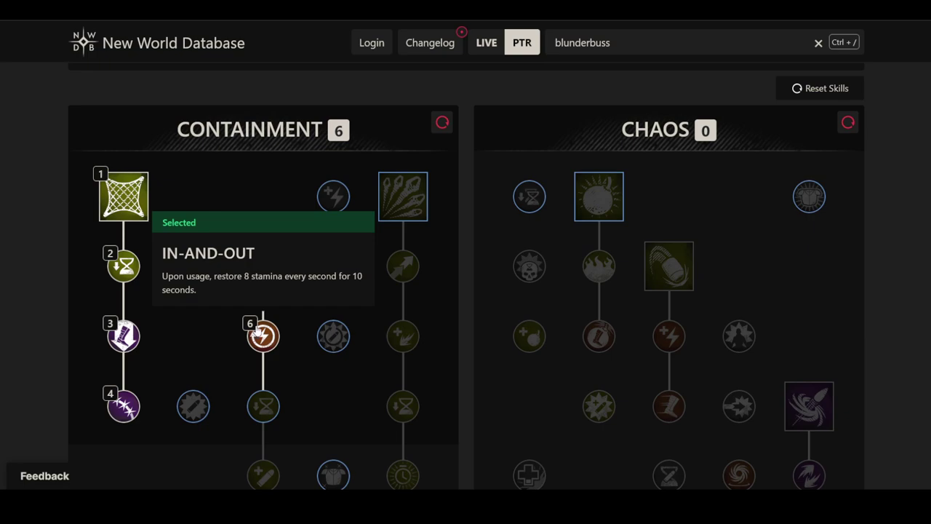
scroll(260, 331, down, 1)
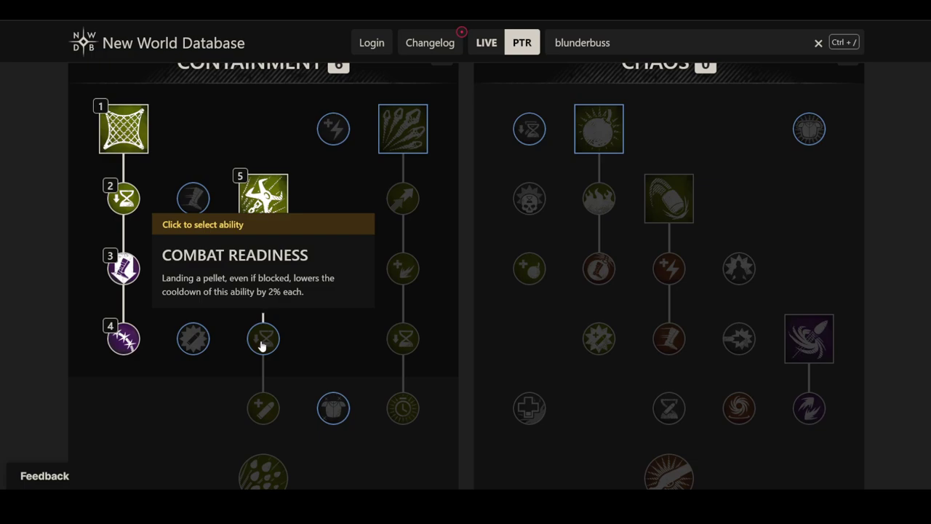
click(262, 346)
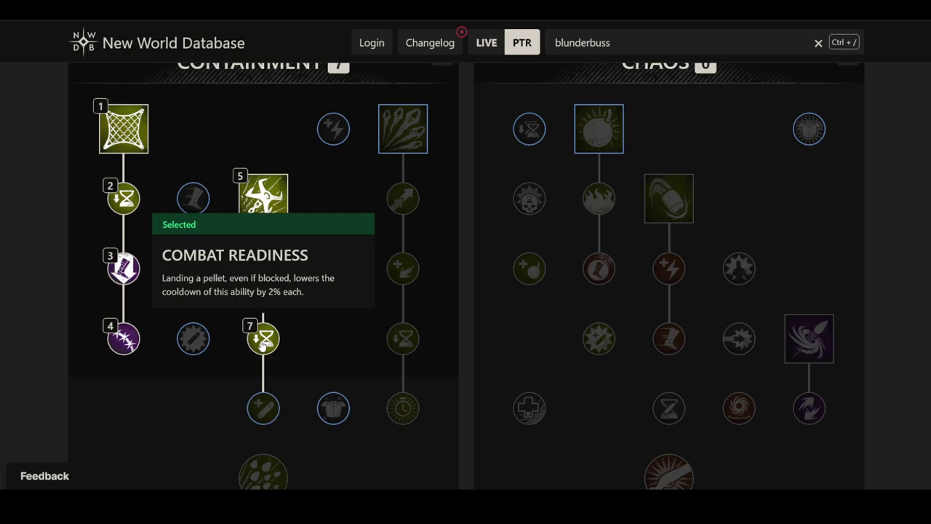
scroll(263, 350, down, 1)
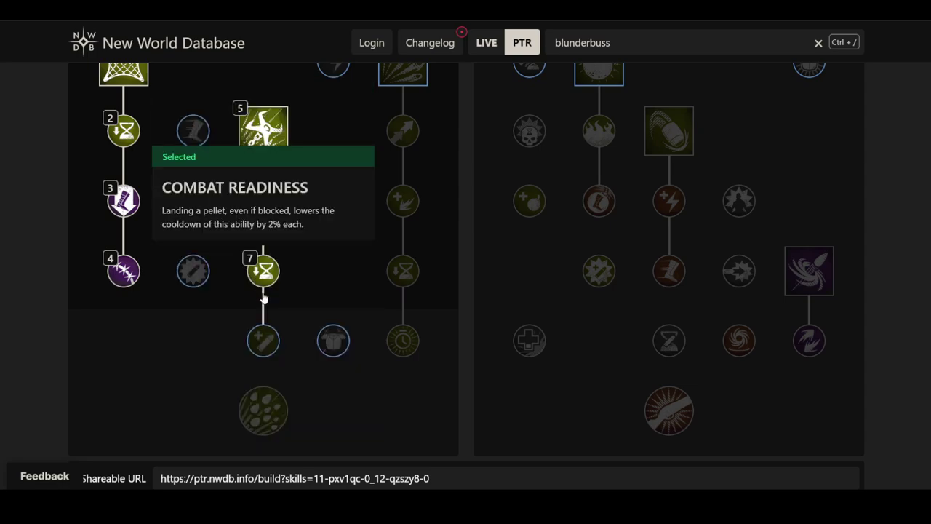
click(264, 343)
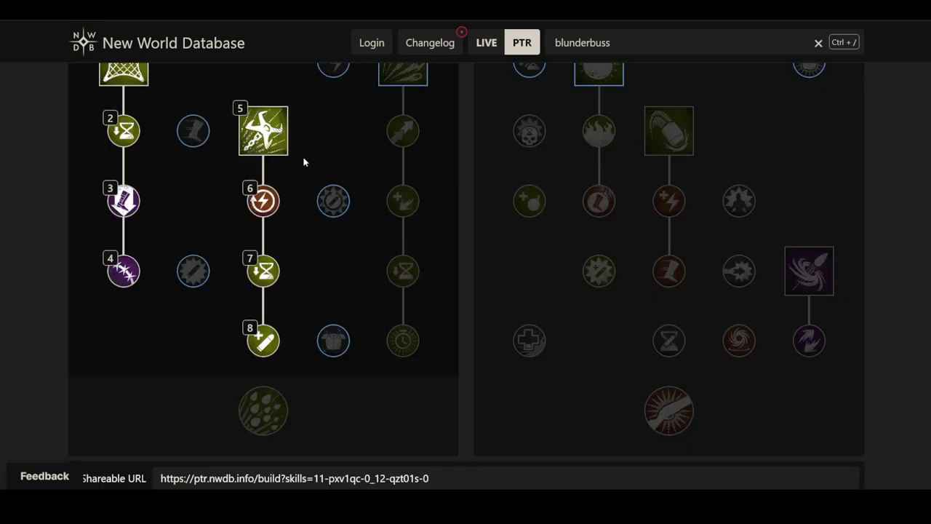
- Select Azoth Shrapnel Blast and its Reach upgrade in the Blunderbuss Containment tree
scroll(339, 157, up, 1)
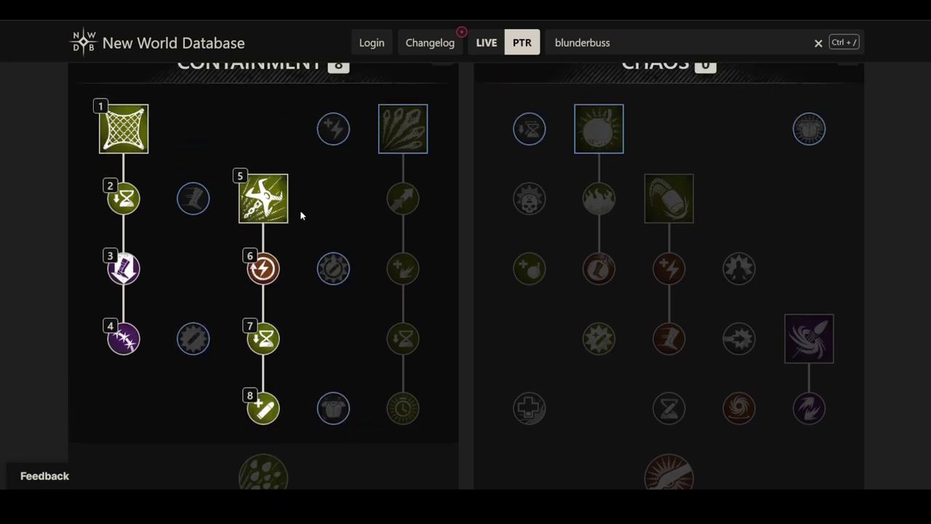
mouse_move(425, 154)
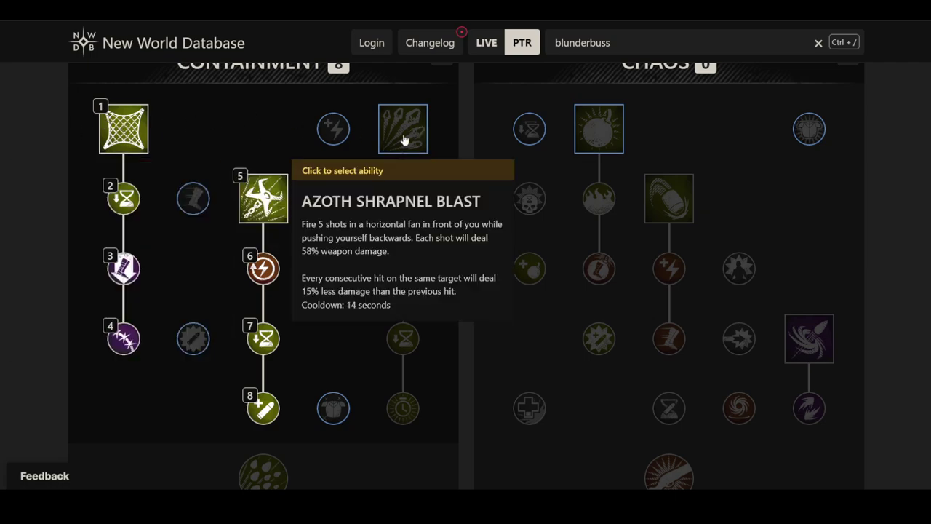
click(387, 151)
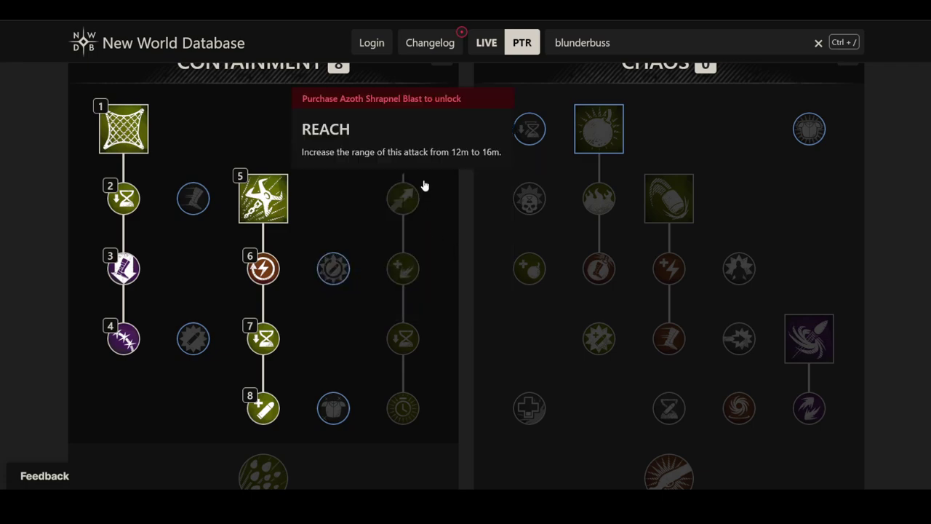
click(401, 121)
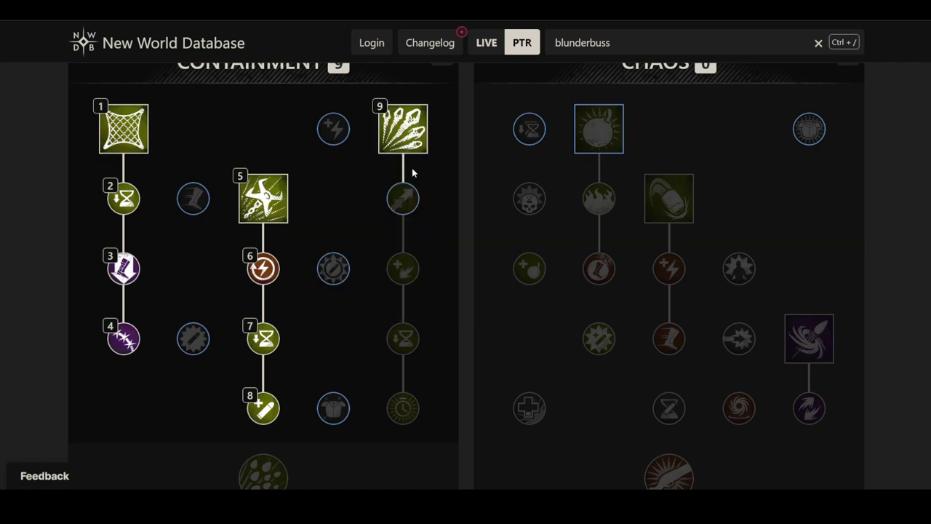
click(403, 208)
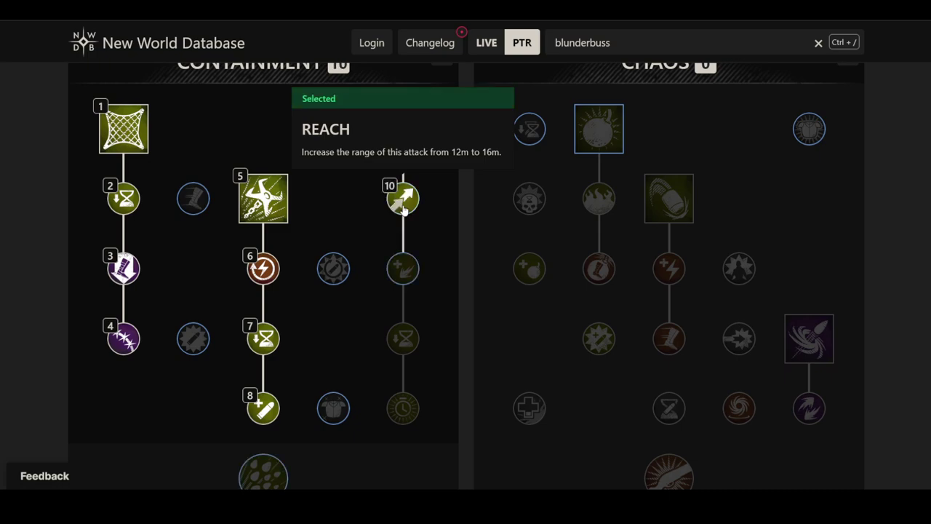
- Display the Great Axe's Reaper and Mauler skill trees for comparison
scroll(389, 200, up, 3)
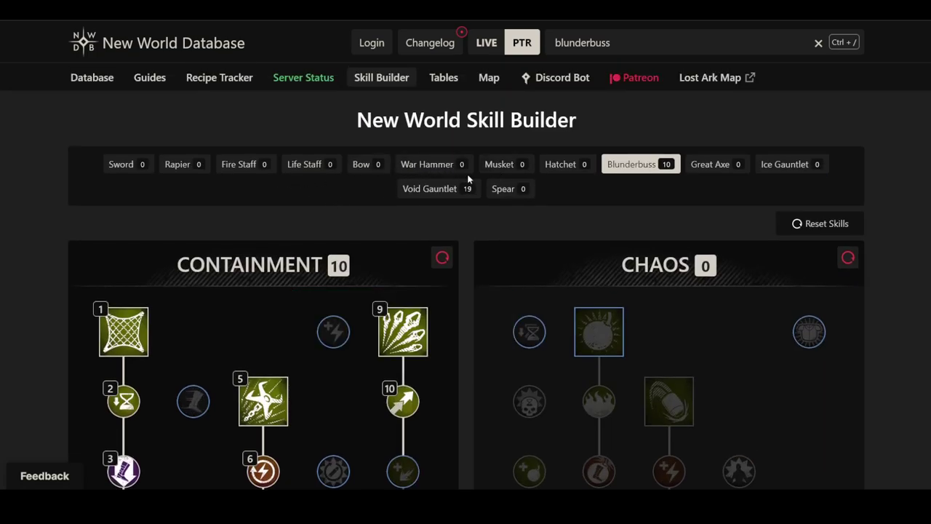
click(708, 165)
scroll(465, 205, down, 2)
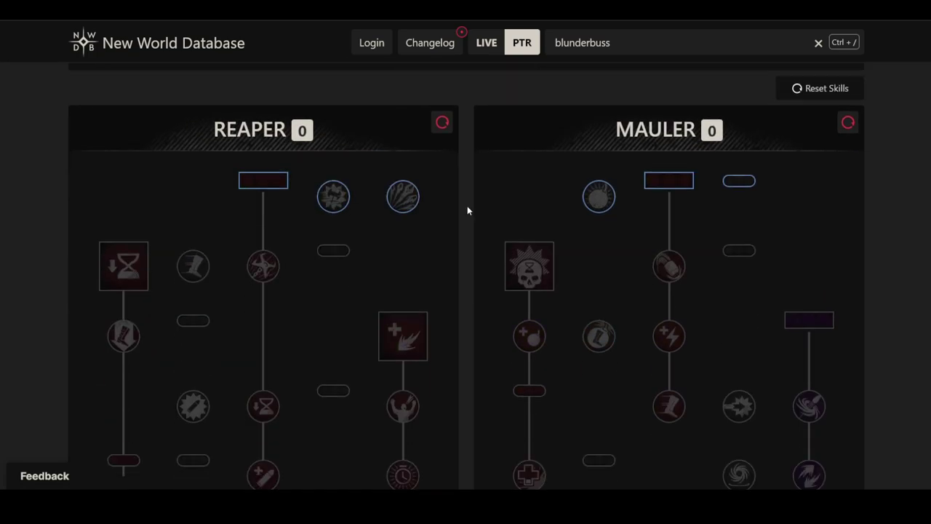
- Read the descriptions of Hunger, The Collector and Reap in the Great Axe's Reaper tree
mouse_move(263, 408)
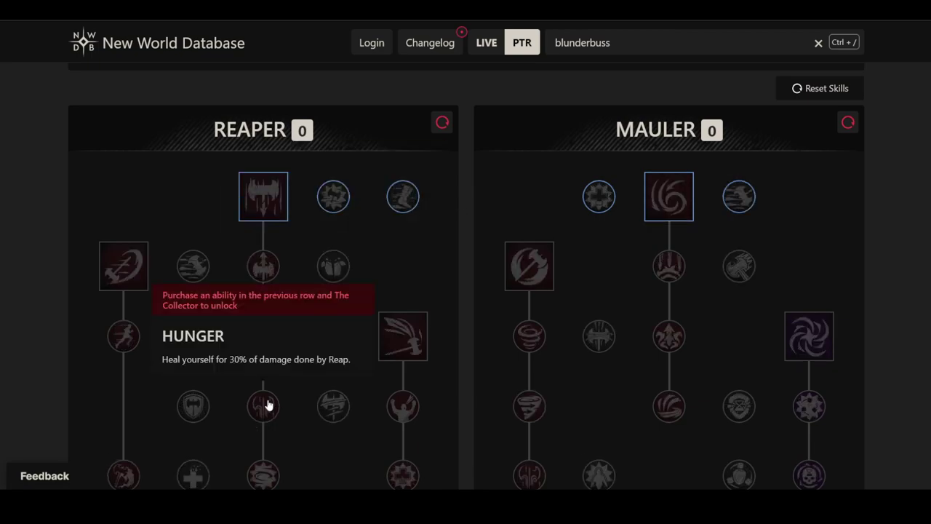
mouse_move(275, 267)
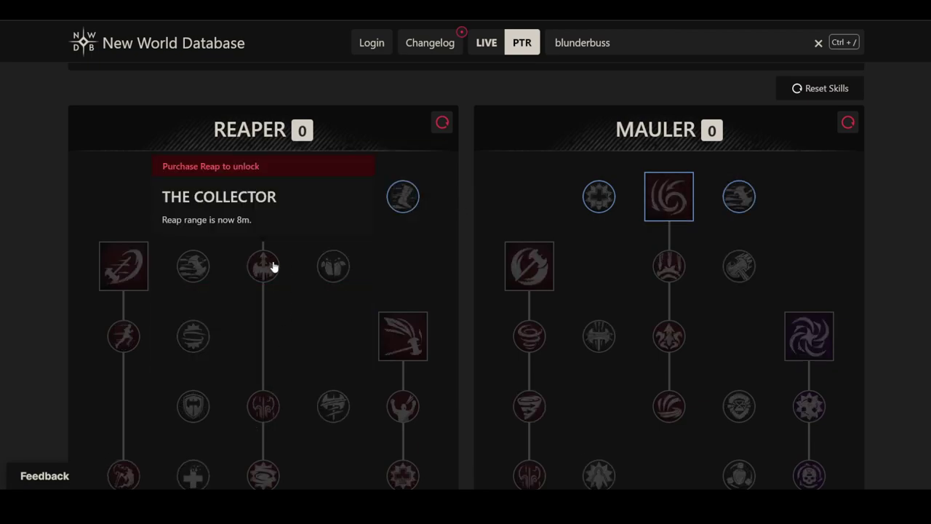
mouse_move(277, 205)
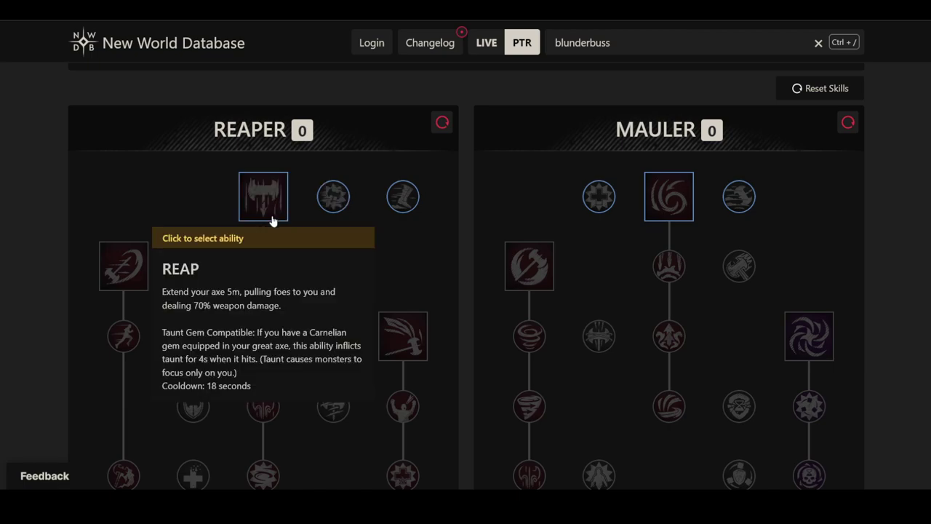
- Return to the Blunderbuss skills and add Discord, Refresh and Azoth Bomb to the Azoth Shrapnel Blast branch
scroll(557, 219, up, 2)
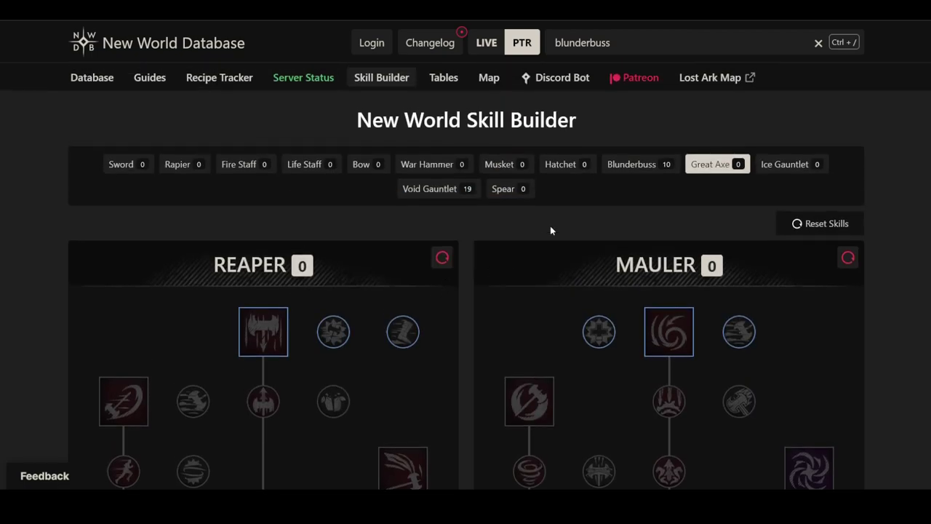
click(630, 168)
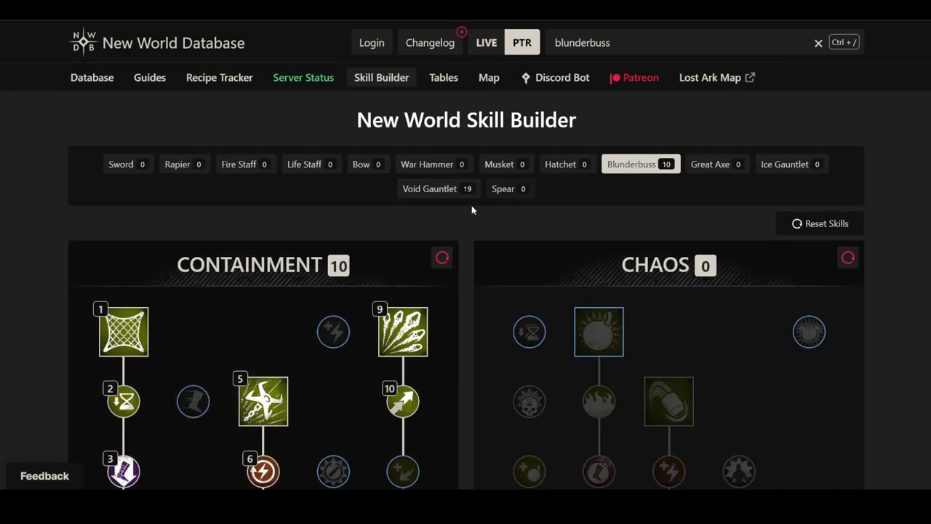
scroll(473, 208, down, 2)
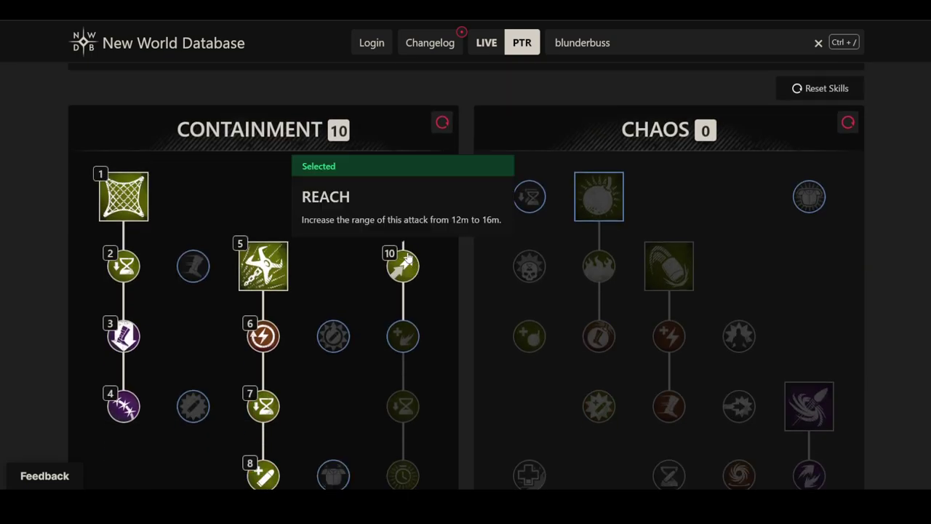
mouse_move(405, 206)
scroll(406, 335, down, 1)
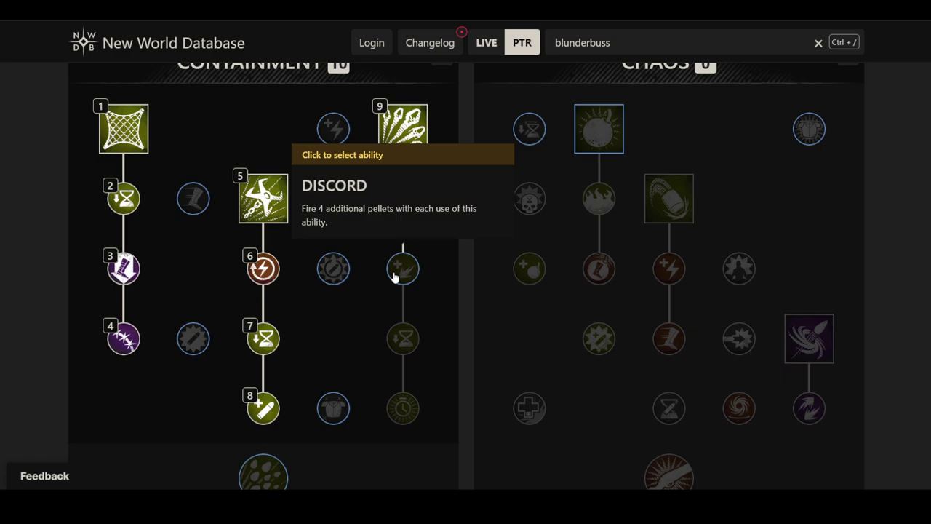
click(395, 276)
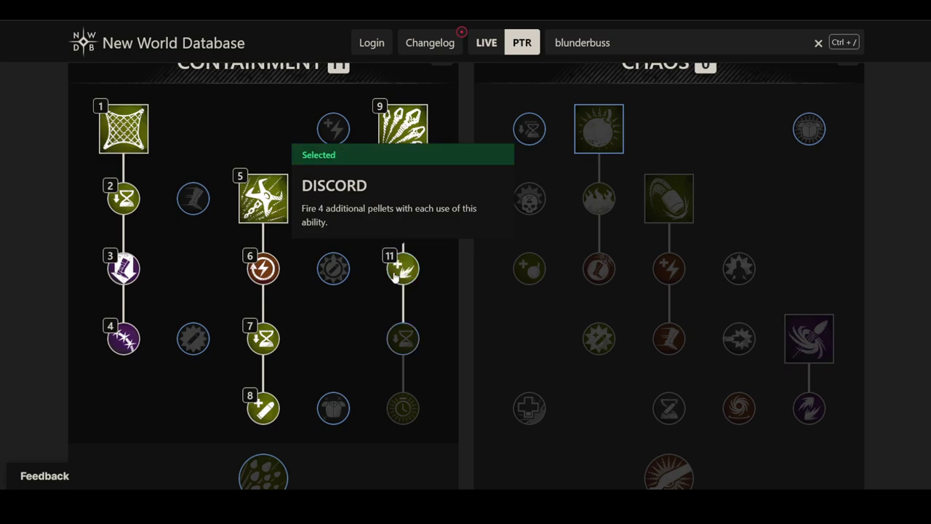
click(406, 340)
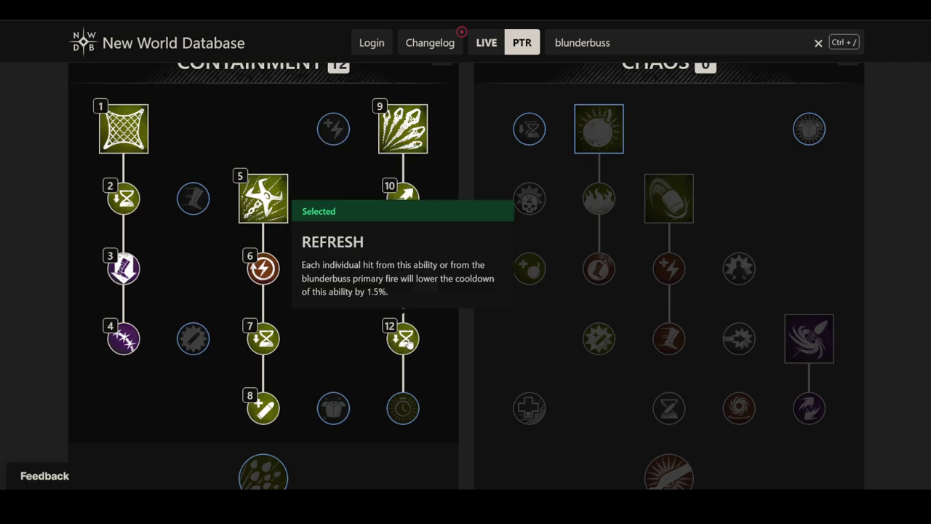
click(411, 411)
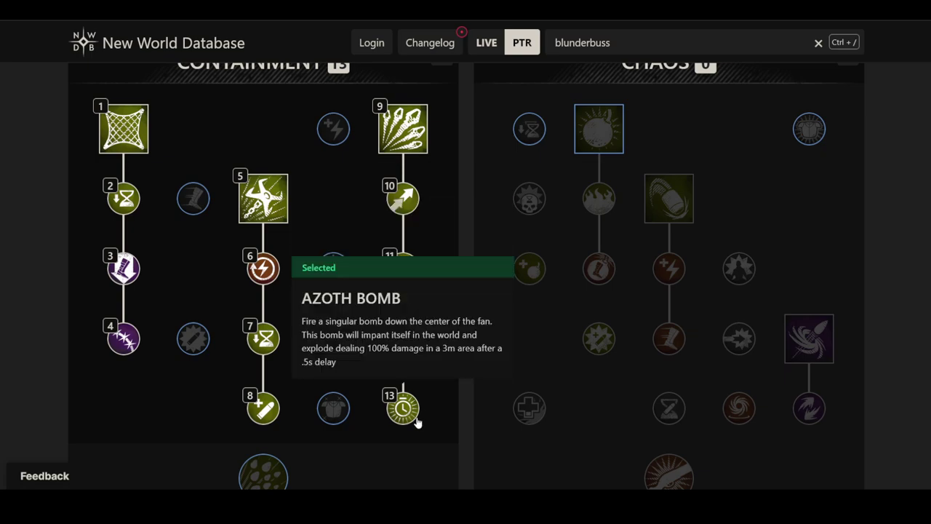
- Review the descriptions of Azoth Shrapnel Blast and its Reach upgrade in the Containment tree
mouse_move(420, 148)
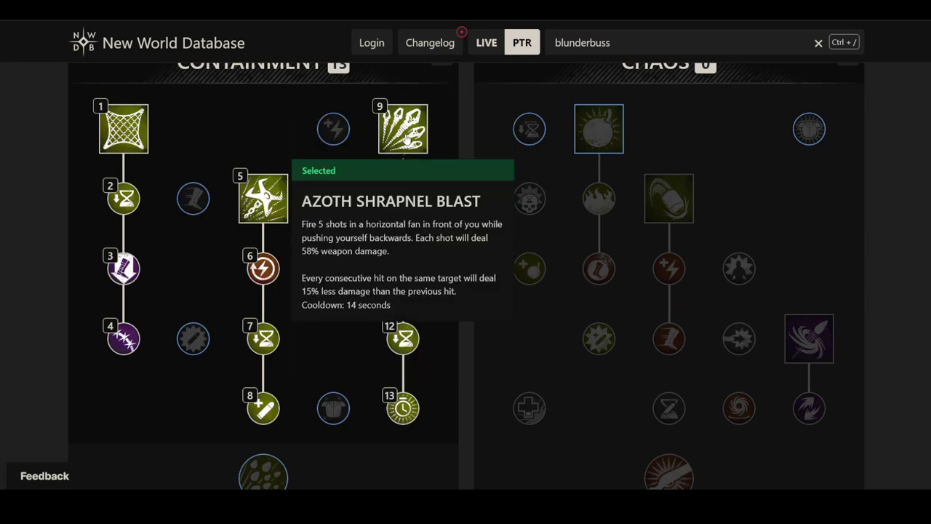
mouse_move(401, 437)
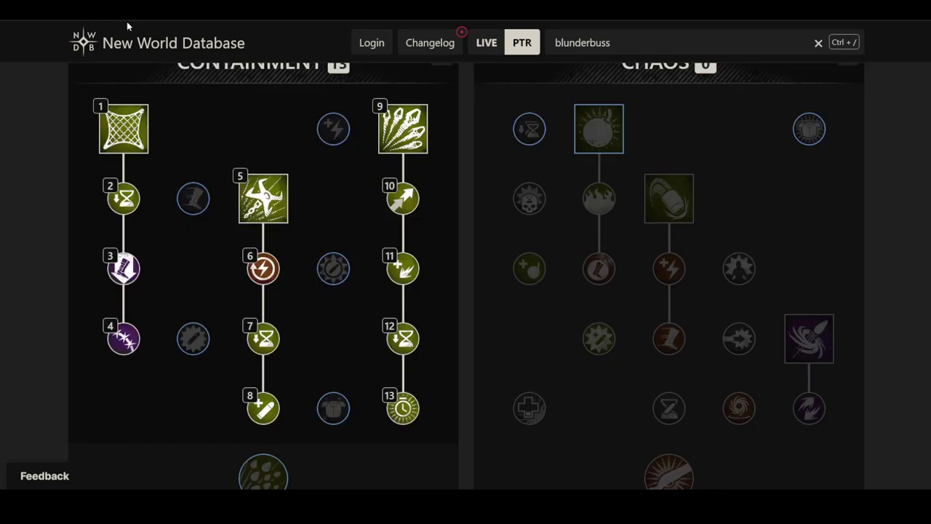
mouse_move(403, 153)
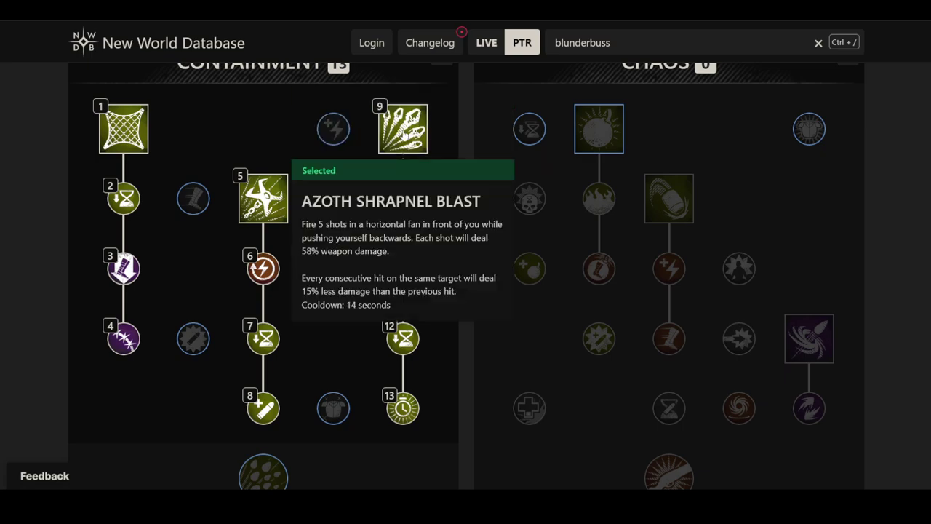
mouse_move(403, 203)
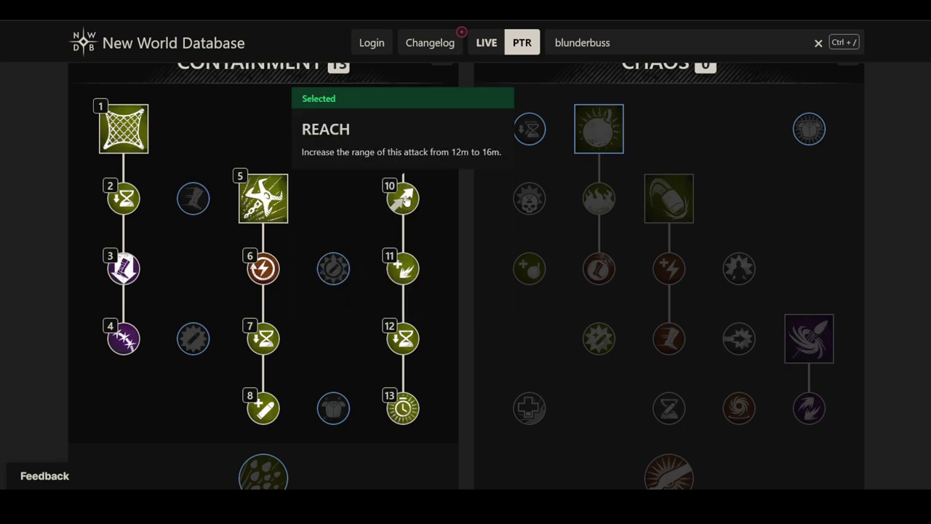
mouse_move(417, 133)
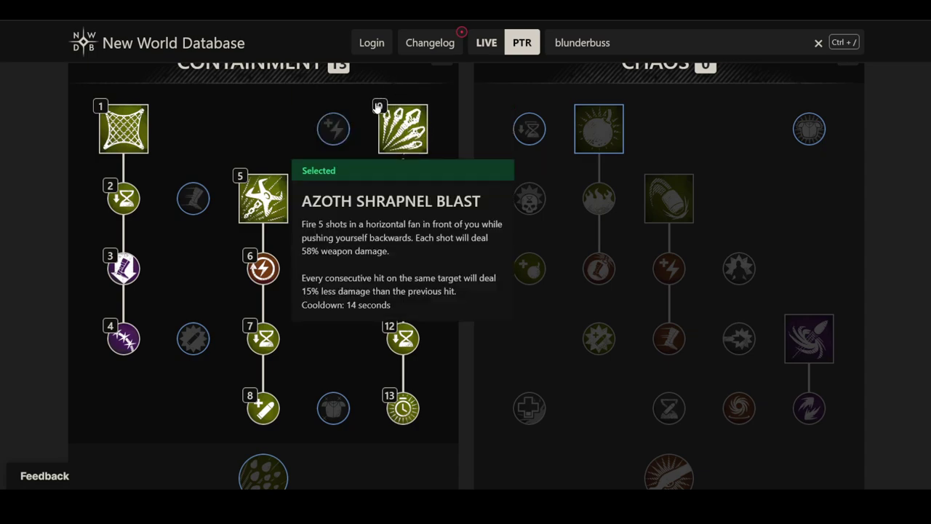
- Select the Containment passives Future Endeavors, the boot-icon passive beside Claw Shot, Ramp, Deep Load and Fortifying Aggression
mouse_move(331, 120)
mouse_move(315, 138)
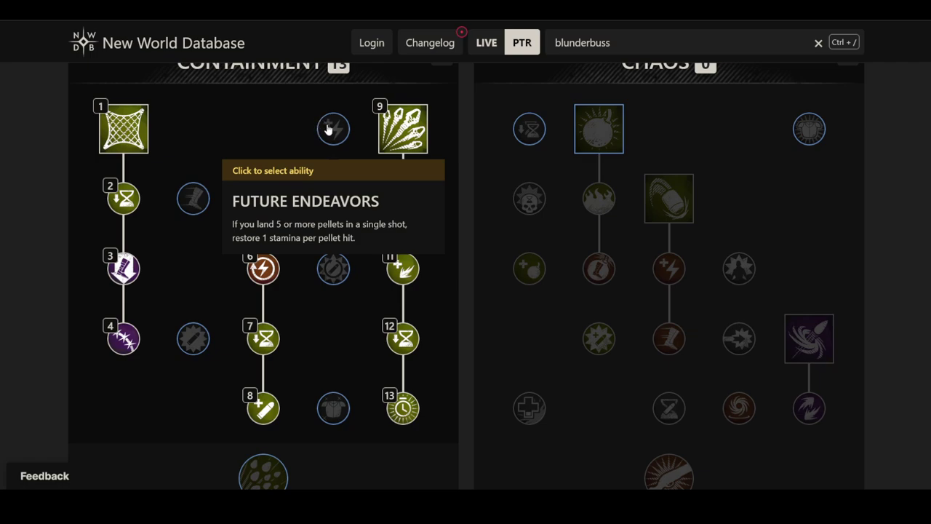
click(328, 128)
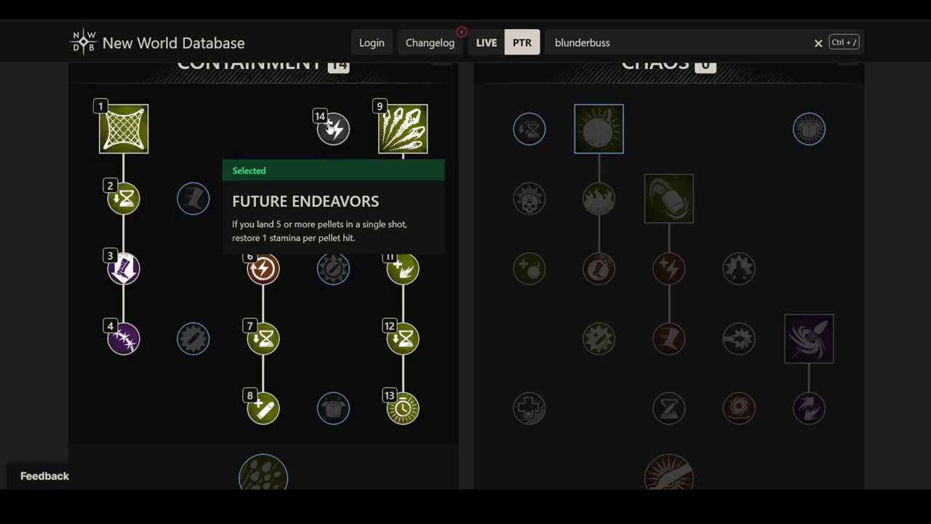
click(194, 200)
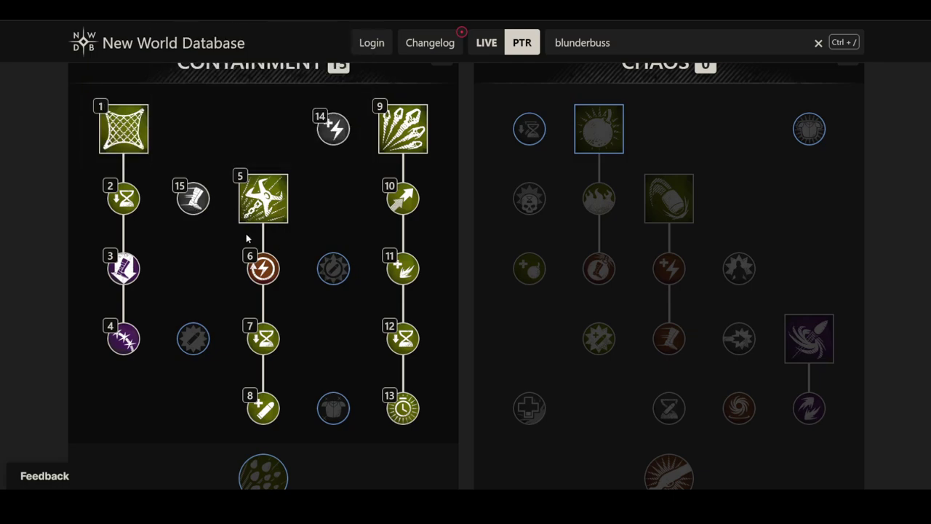
mouse_move(333, 267)
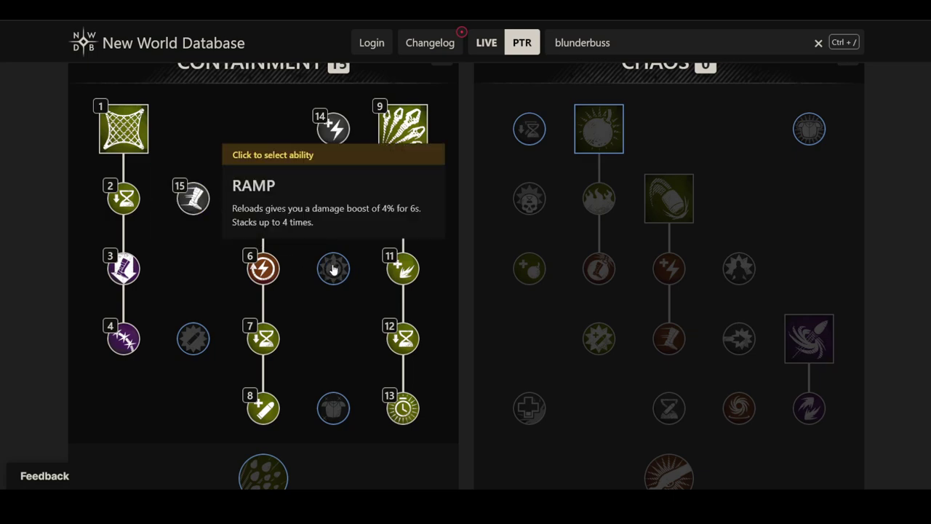
click(333, 272)
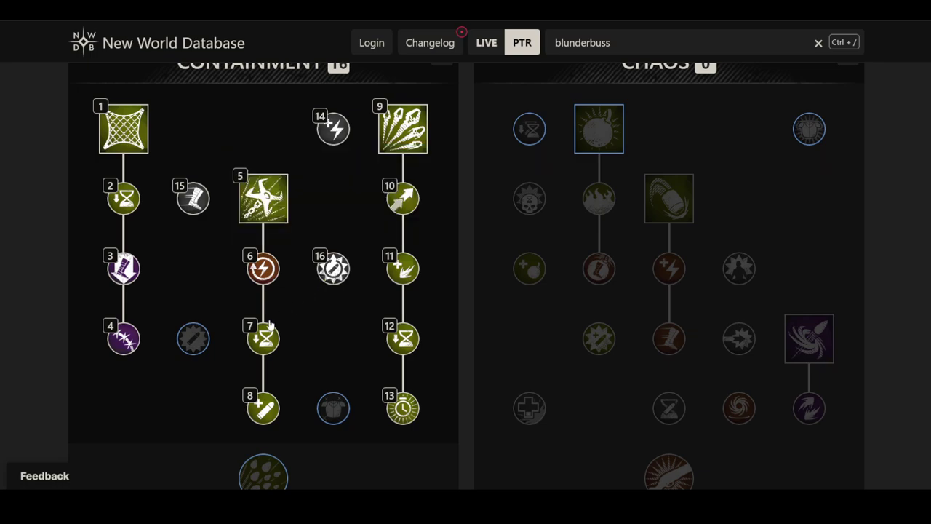
click(201, 345)
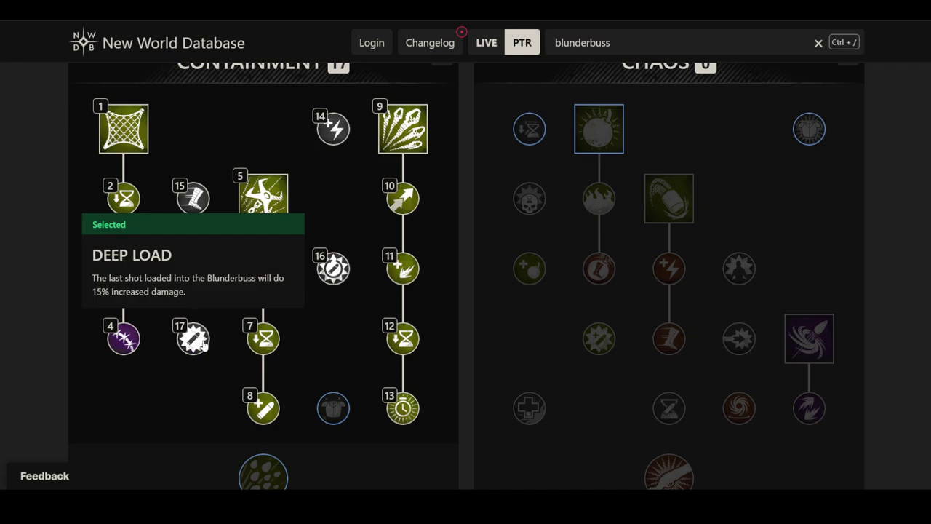
click(324, 406)
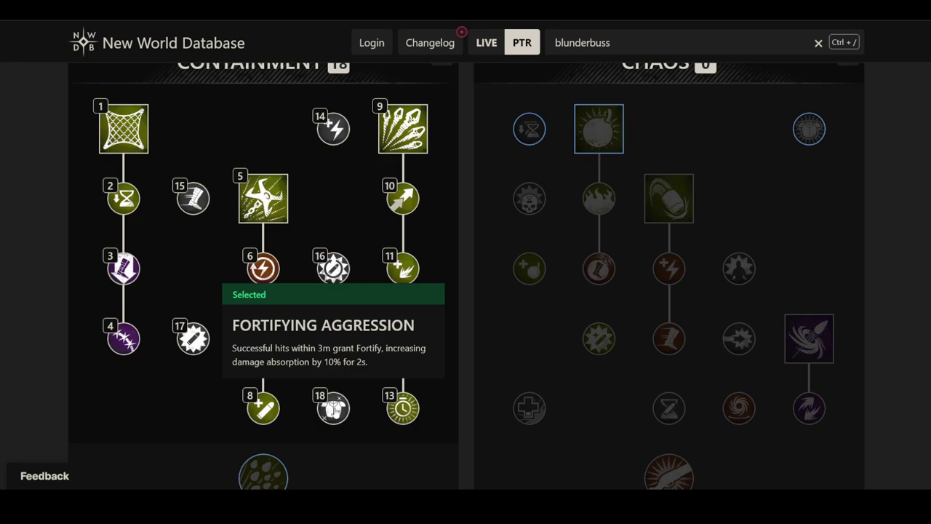
- Select the Unload ultimate ability at the base of the Containment tree
scroll(325, 316, down, 1)
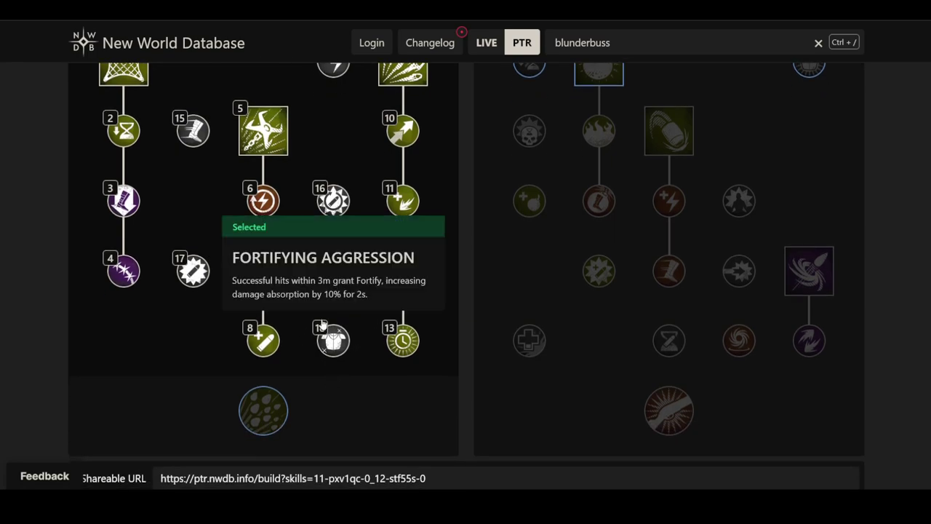
scroll(325, 315, up, 1)
scroll(325, 316, down, 1)
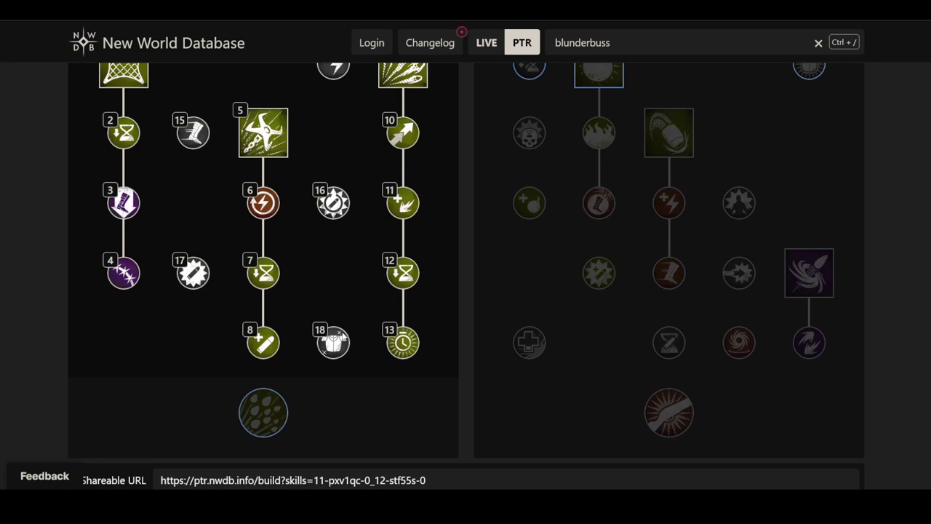
click(267, 418)
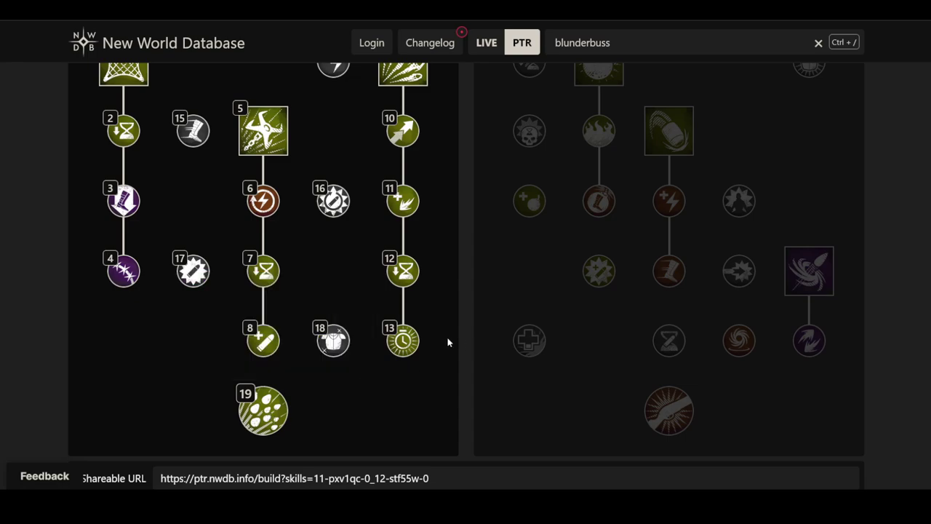
- Review how Unload relates to the selected Containment abilities, including Claw Shot and Azoth Shrapnel Blast
scroll(124, 146, up, 1)
scroll(124, 131, up, 3)
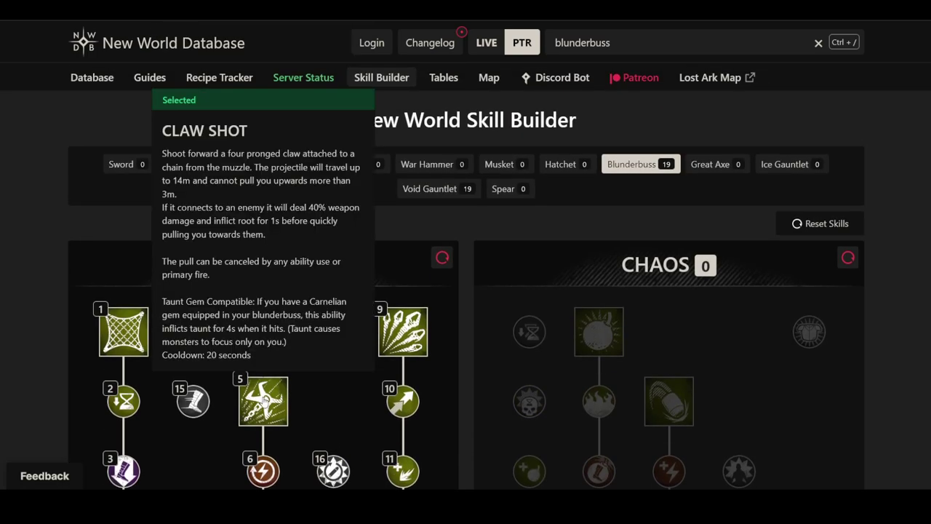
mouse_move(405, 346)
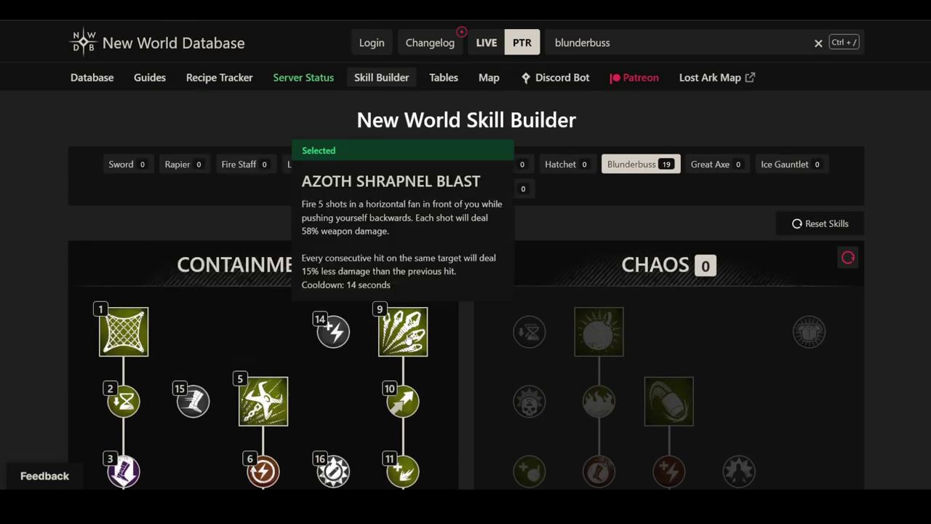
scroll(302, 448, down, 5)
mouse_move(247, 343)
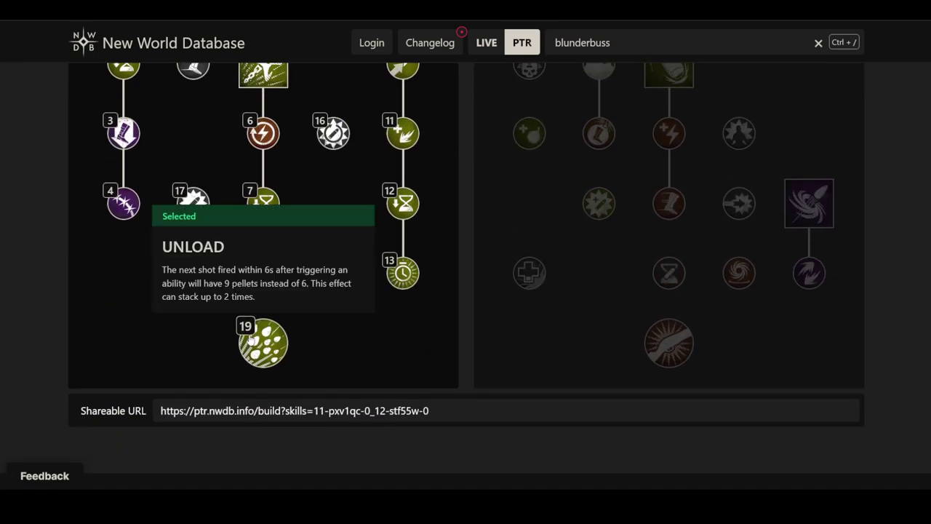
scroll(250, 339, up, 3)
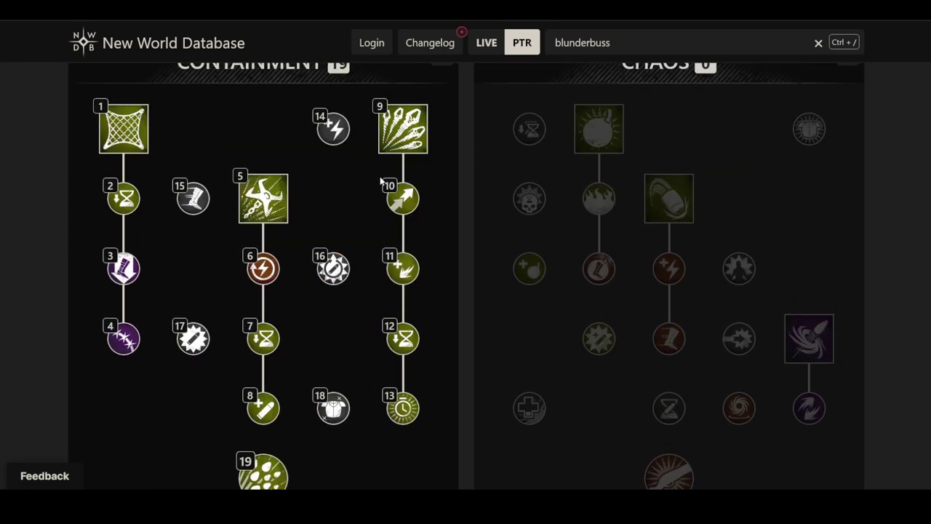
mouse_move(392, 152)
scroll(284, 291, down, 1)
mouse_move(262, 421)
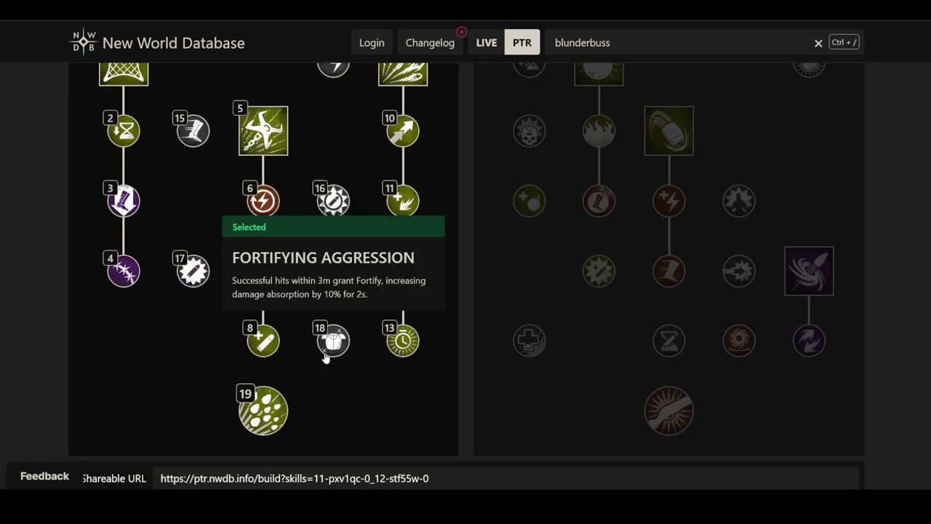
- Reset all of the Blunderbuss's allocated skill points
scroll(320, 306, up, 3)
mouse_move(579, 265)
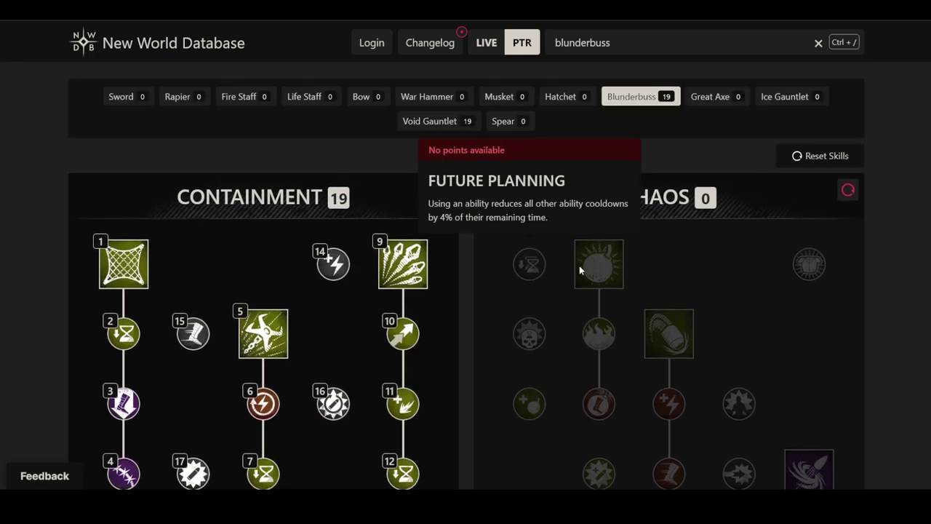
click(831, 155)
click(795, 159)
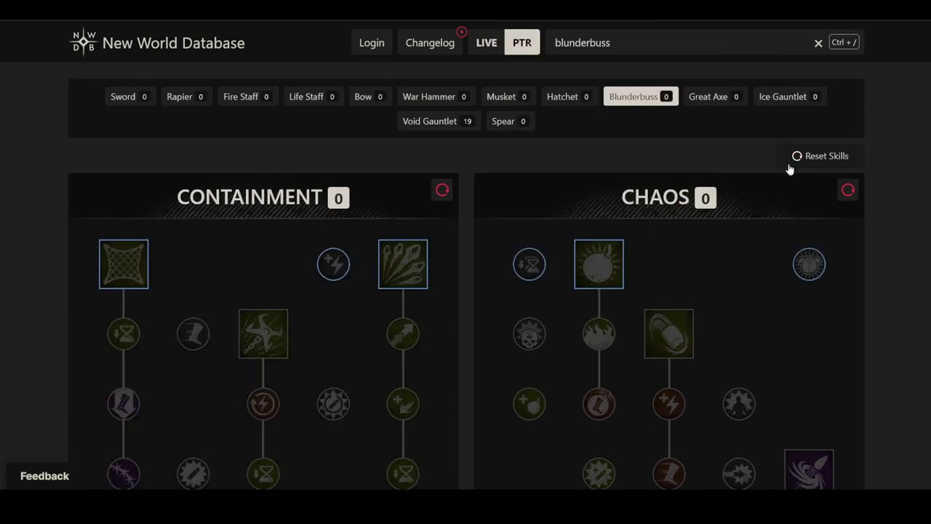
- Select Splitting Grenade in the Blunderbuss's Chaos tree and compare it with Azoth Shrapnel Blast
scroll(678, 216, down, 1)
scroll(657, 218, down, 1)
mouse_move(616, 144)
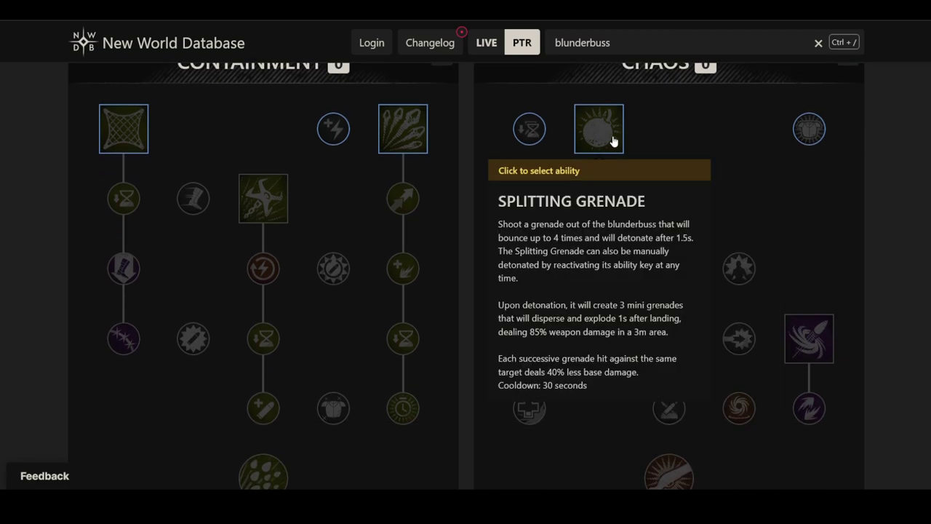
click(610, 137)
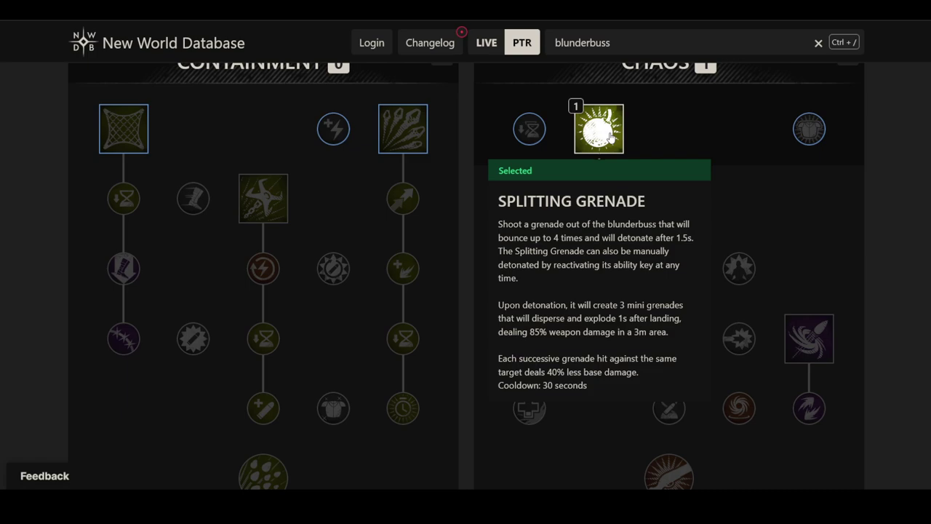
mouse_move(397, 136)
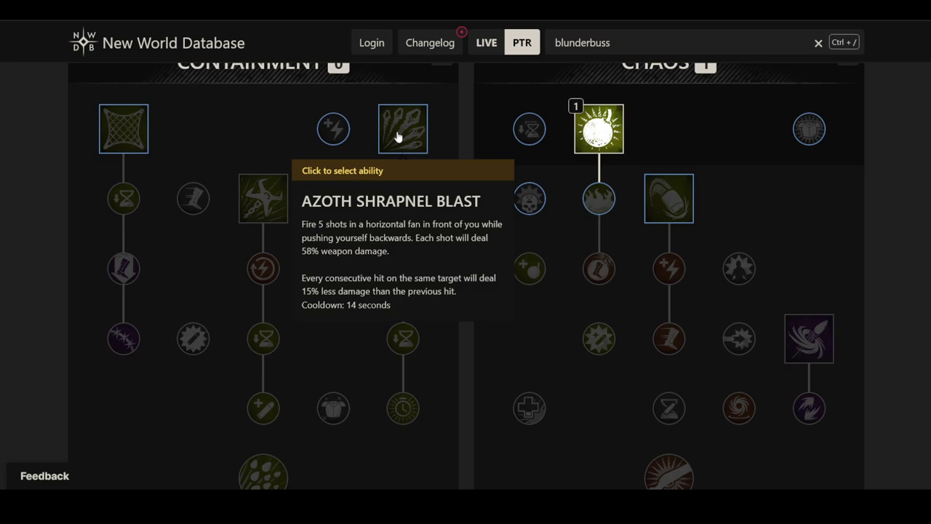
- Select Soften, the boot upgrade beneath it and Incendiary Bursts to build out Splitting Grenade in the Chaos tree
mouse_move(586, 140)
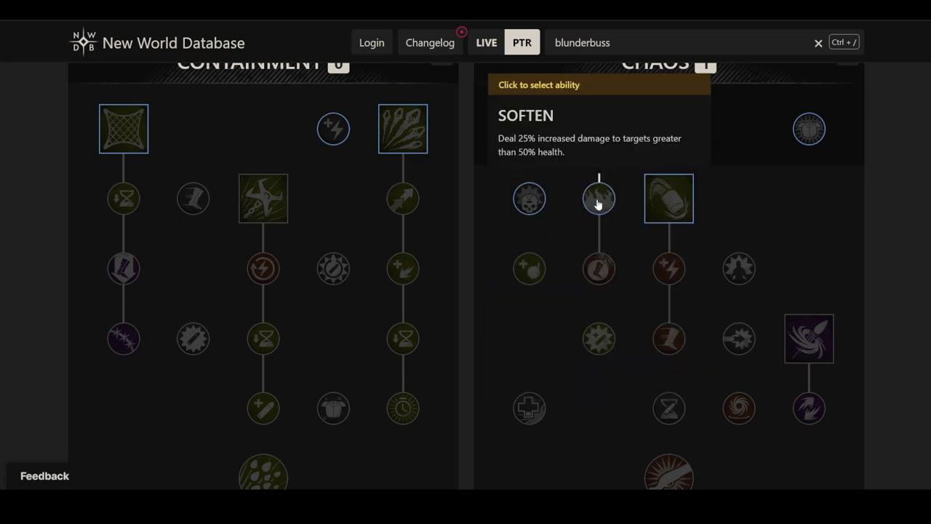
click(598, 202)
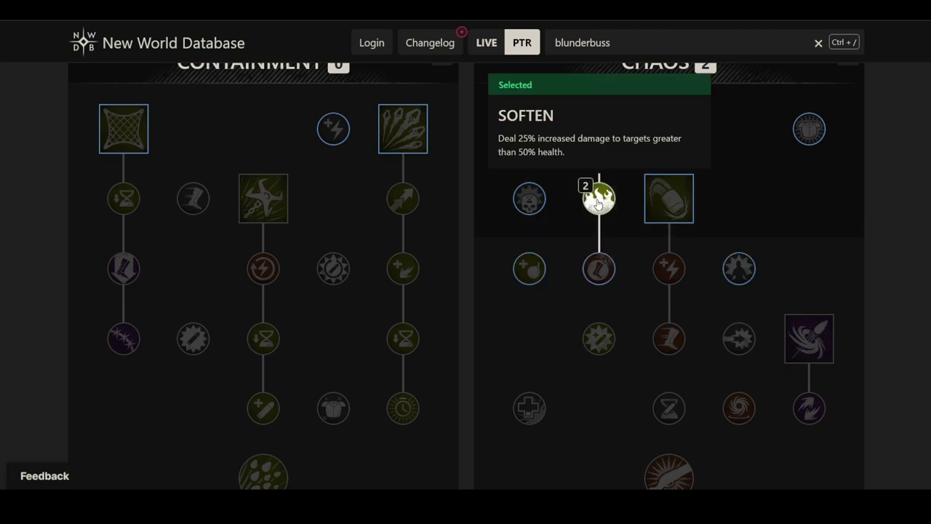
click(597, 271)
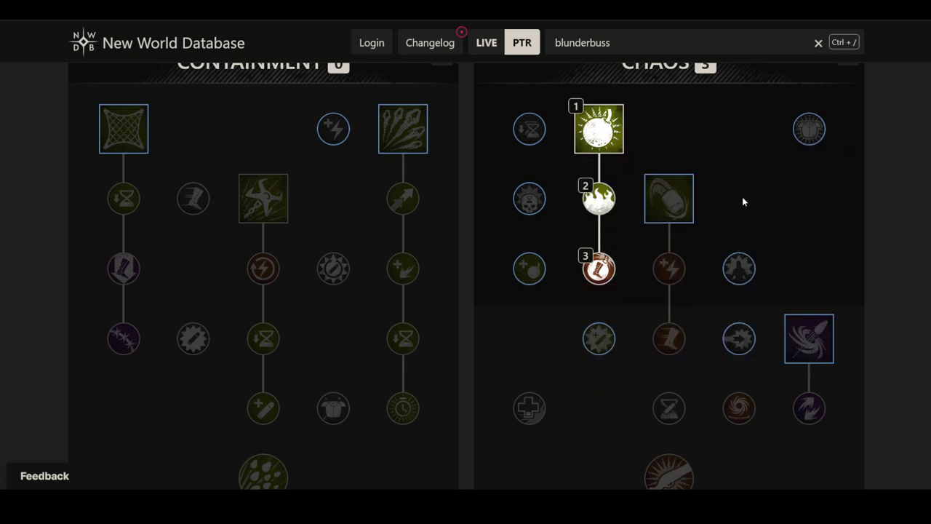
click(530, 271)
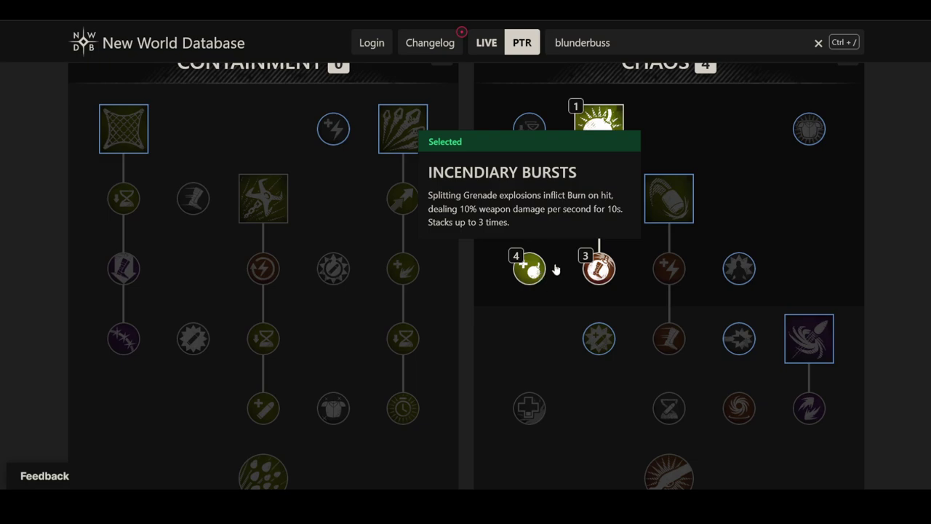
mouse_move(608, 144)
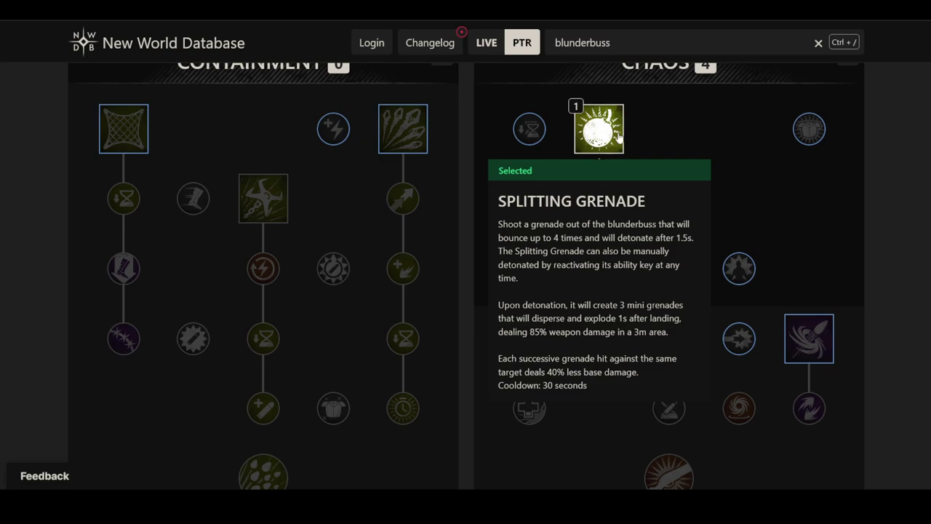
mouse_move(529, 267)
mouse_move(587, 200)
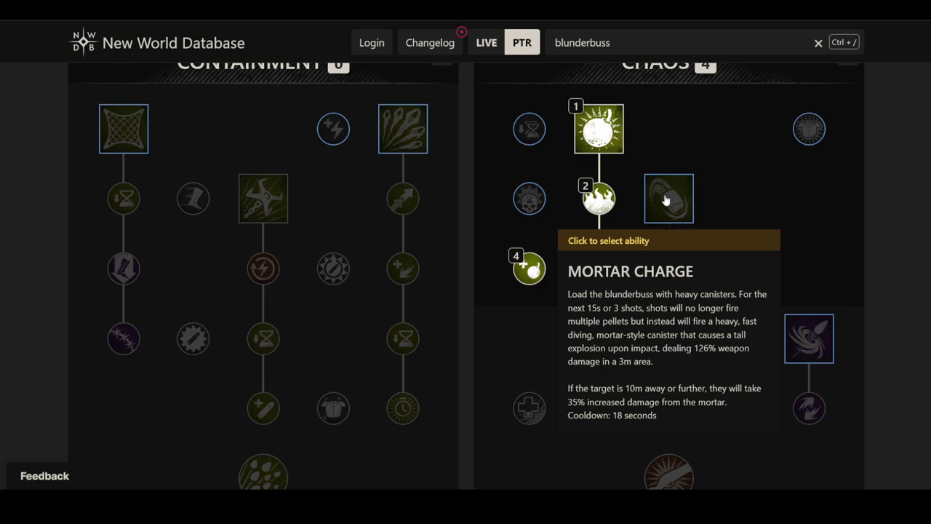
- Select Mortar Charge, Steady and the boot upgrade below it, plus the neighbouring green upgrade in the Chaos tree's fourth row
click(665, 200)
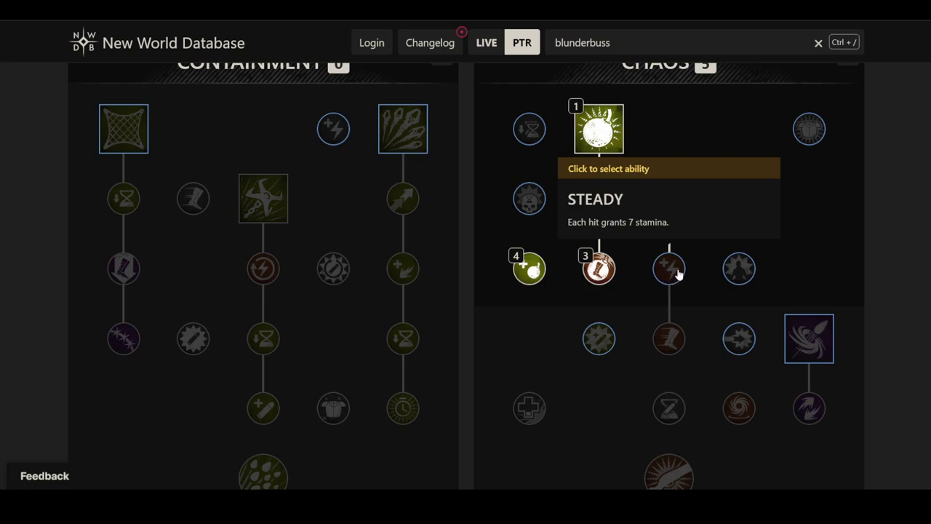
click(674, 272)
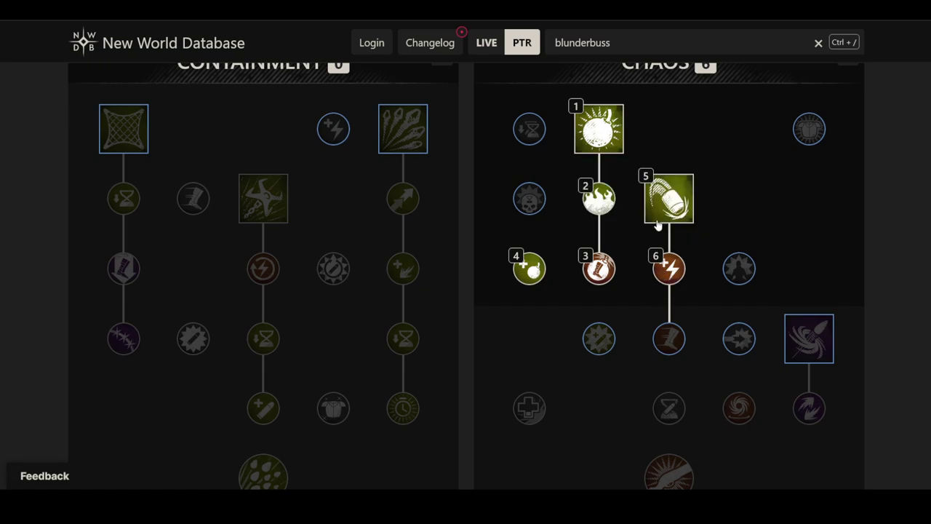
click(670, 343)
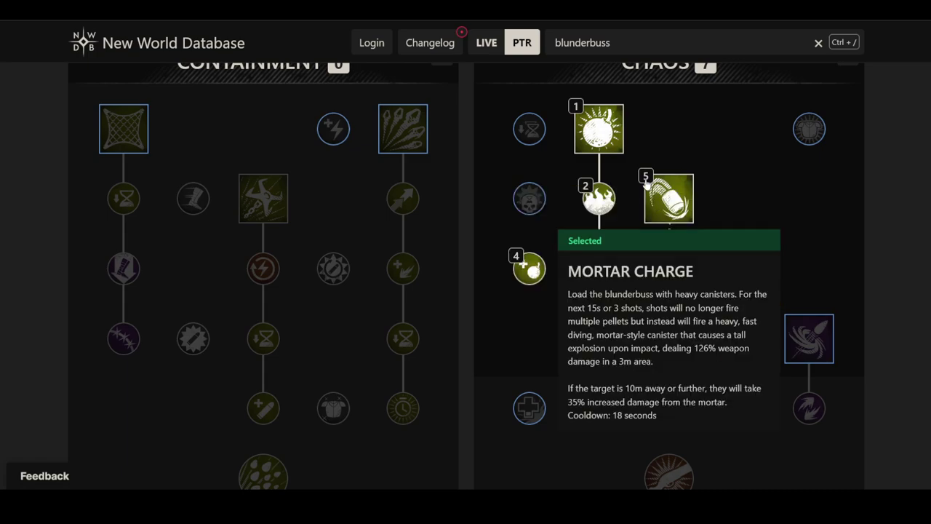
click(597, 341)
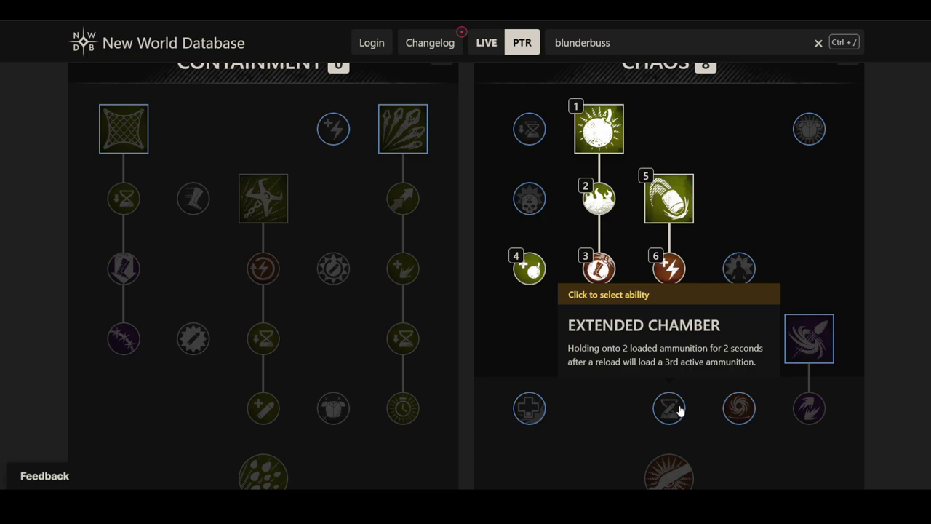
- Select Extended Chamber and compare its extra ammunition with Mobile Overload, Claw Shot and Mortar Charge
click(679, 411)
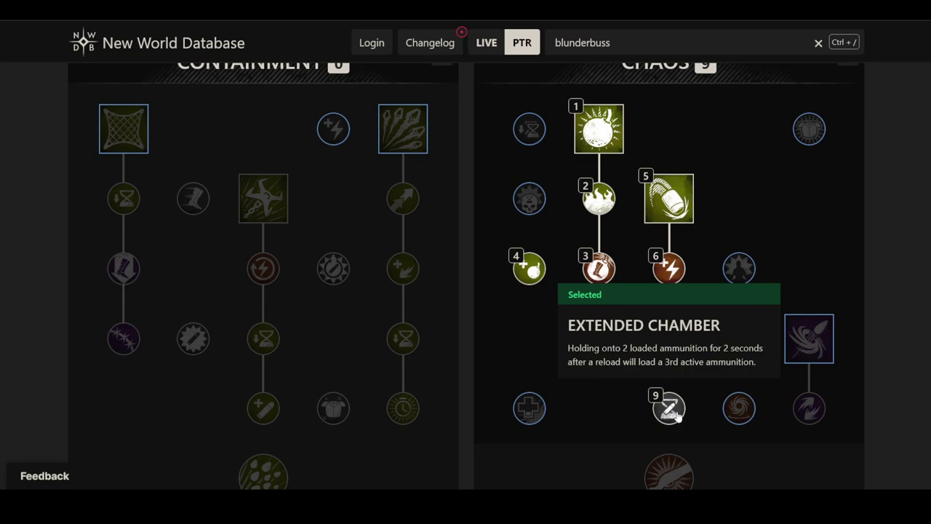
mouse_move(277, 422)
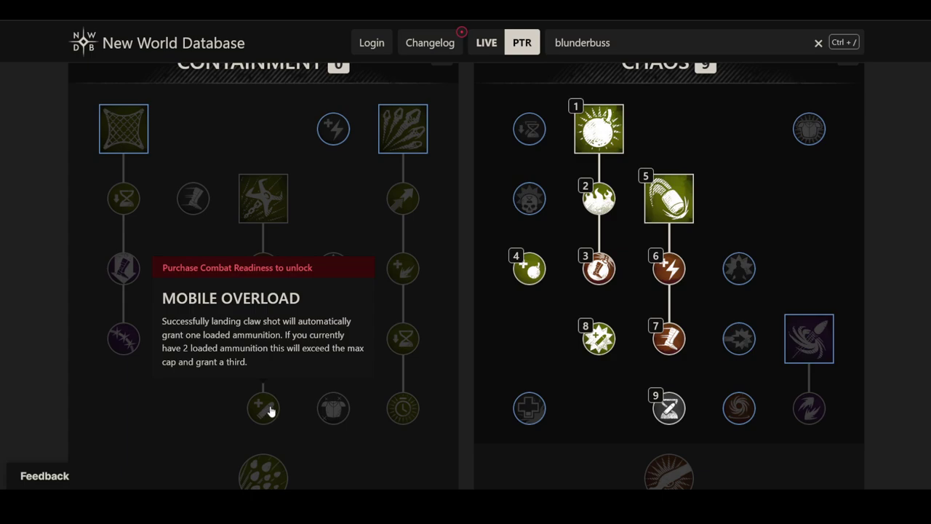
mouse_move(673, 426)
mouse_move(267, 201)
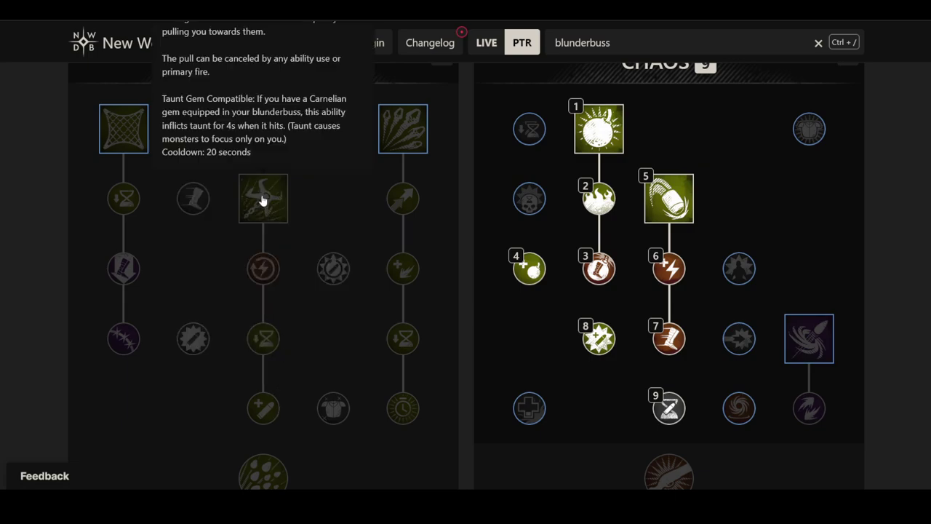
scroll(263, 211, up, 1)
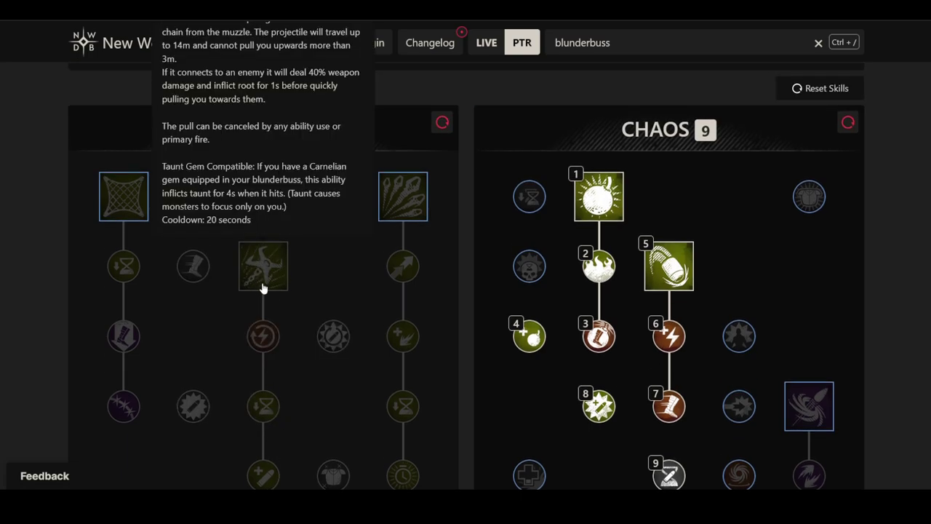
scroll(434, 303, down, 2)
scroll(271, 208, up, 1)
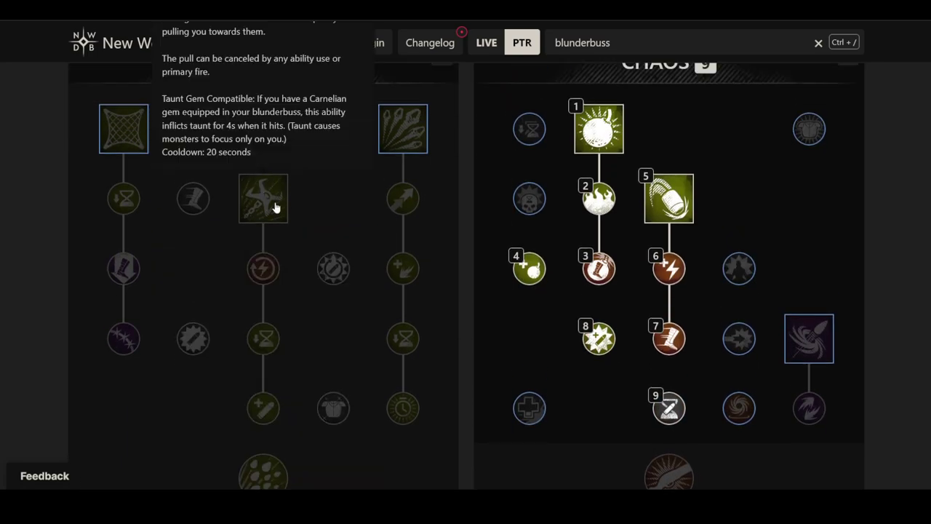
mouse_move(651, 416)
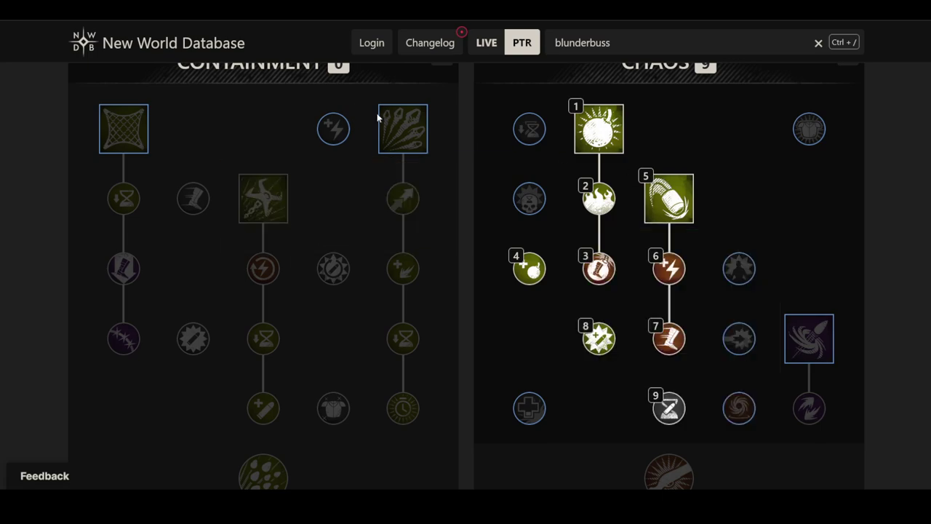
mouse_move(699, 217)
mouse_move(426, 207)
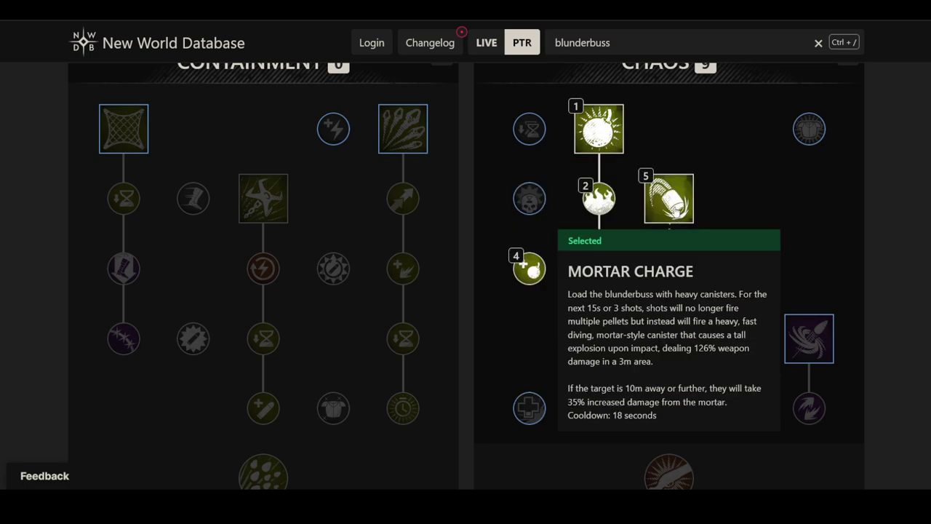
mouse_move(598, 118)
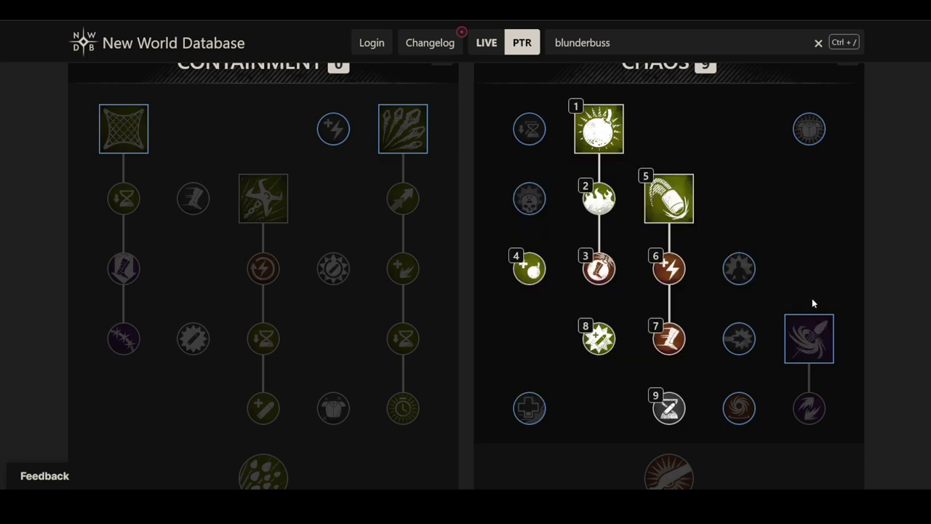
- Select Blast Shot, its Preparation upgrade and the swirl upgrade next to Preparation in the Chaos tree
mouse_move(817, 336)
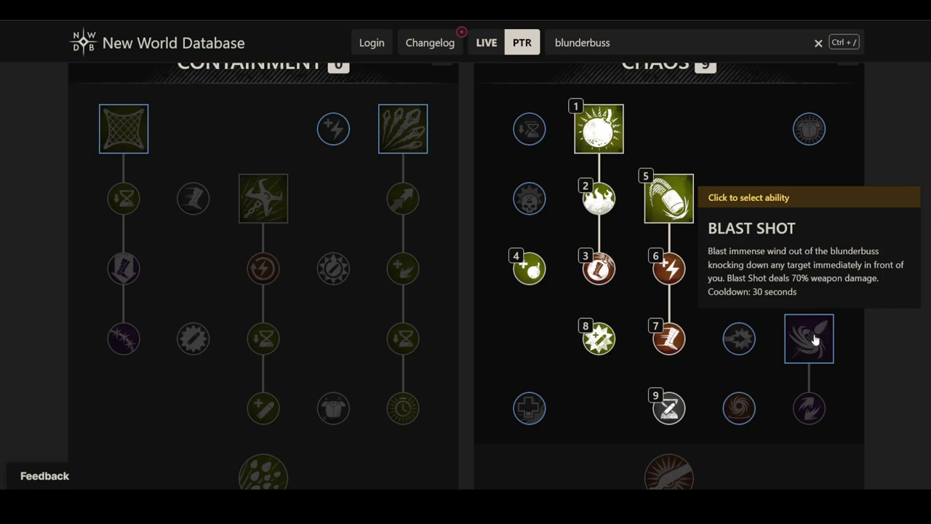
click(814, 340)
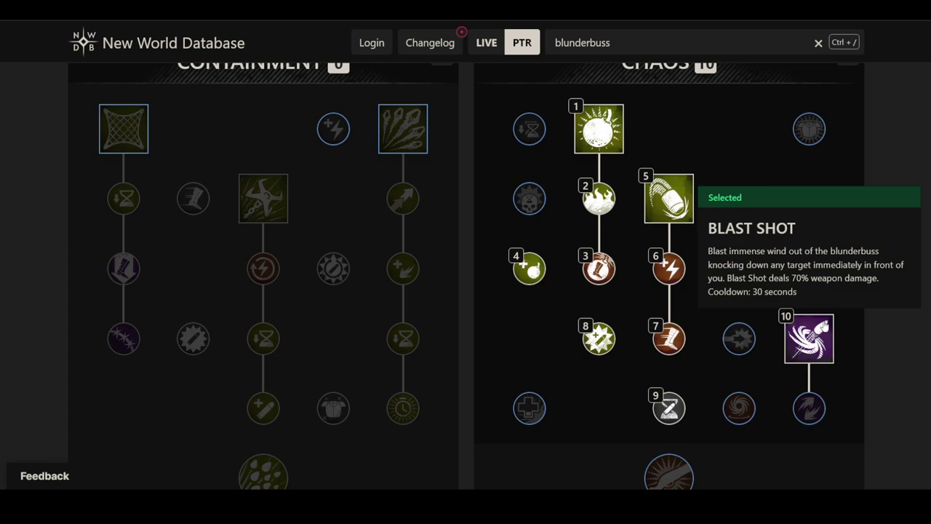
mouse_move(822, 427)
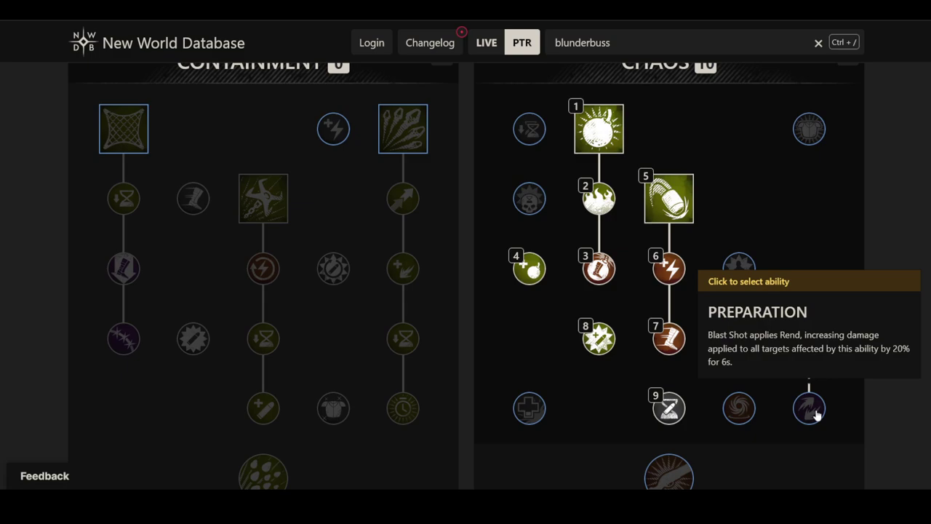
click(817, 413)
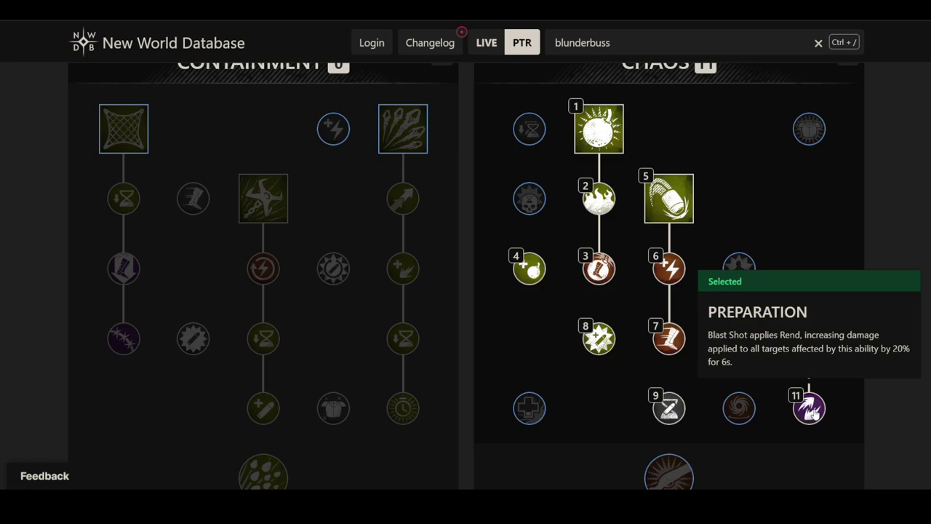
click(746, 420)
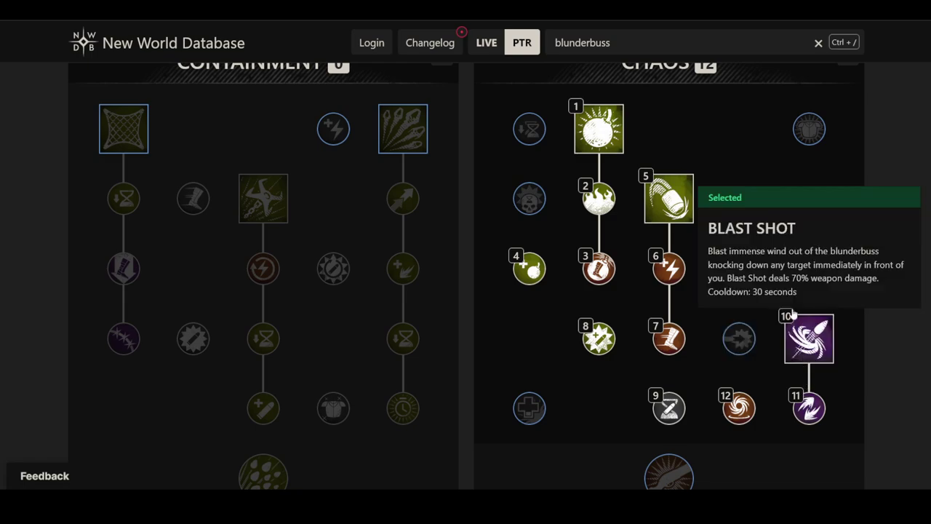
- Select Future Planning and On a Roll in the Chaos tree's first row, comparing On a Roll with Fortifying Aggression
click(529, 129)
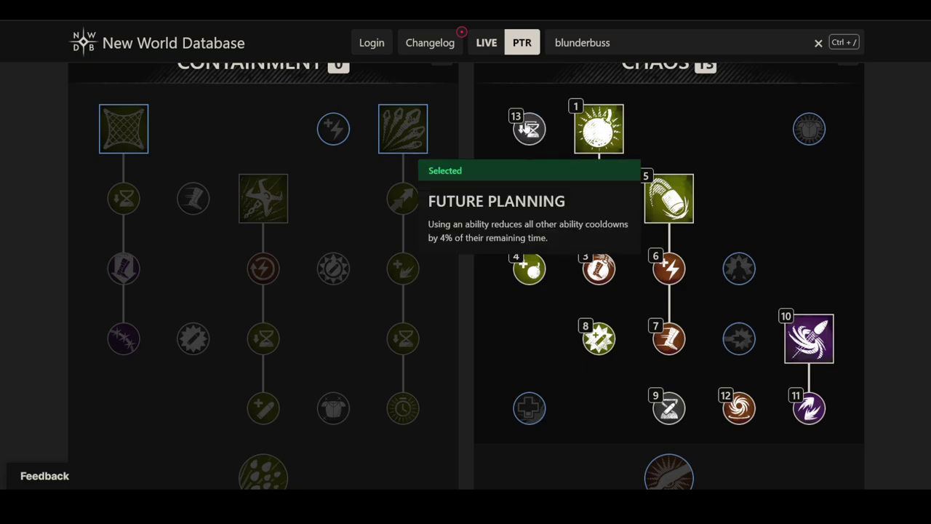
click(803, 131)
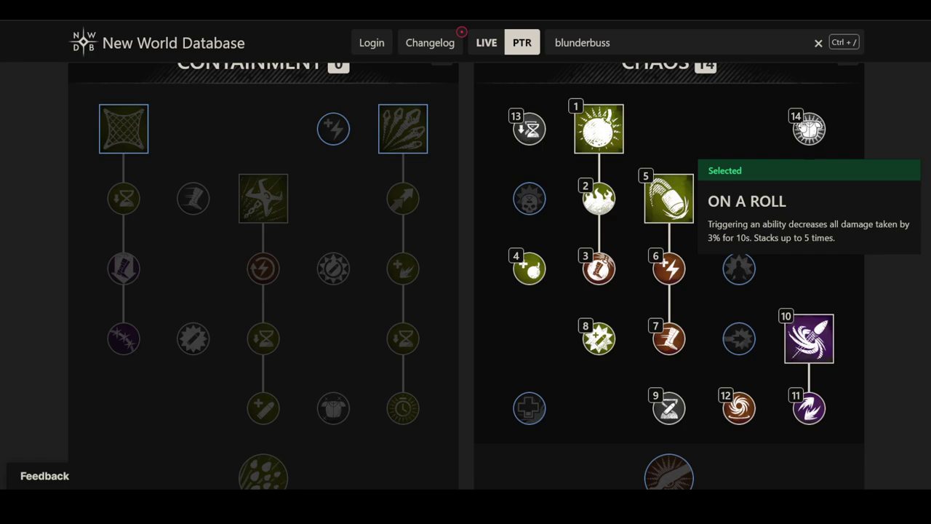
mouse_move(320, 421)
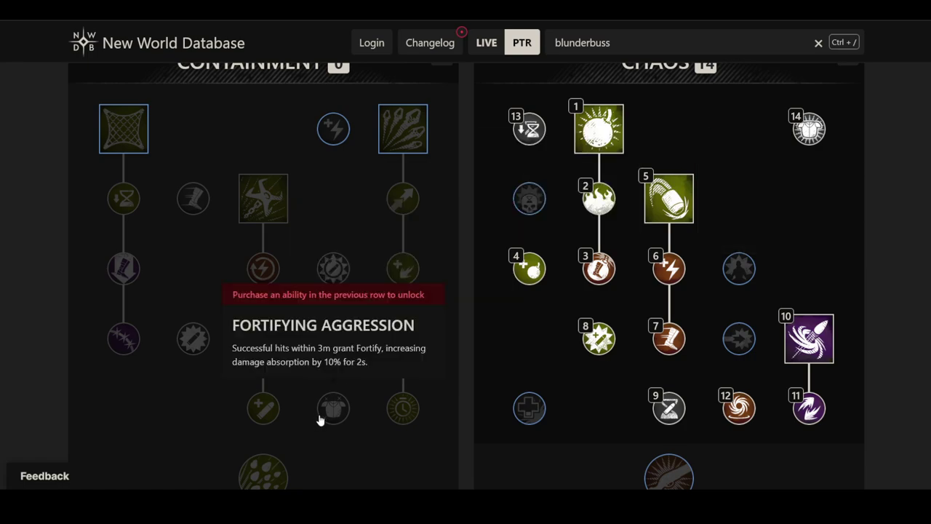
mouse_move(820, 150)
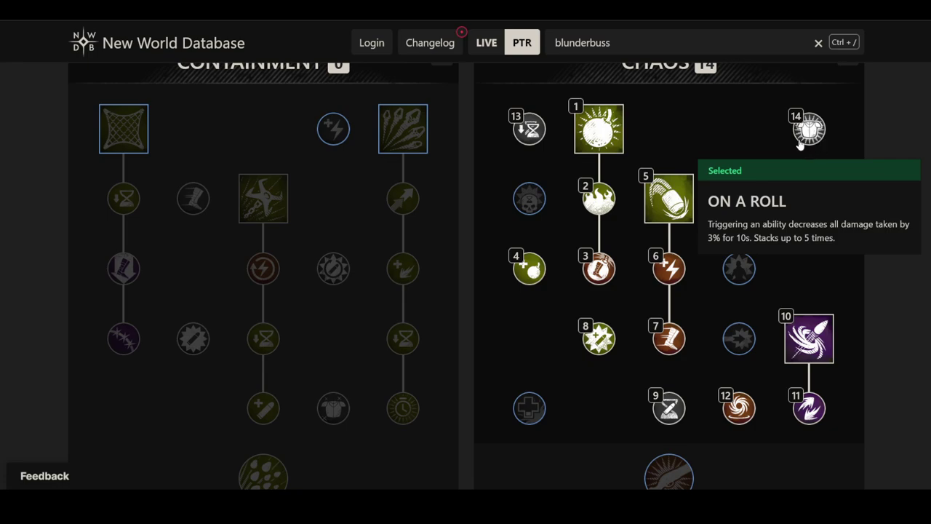
mouse_move(593, 227)
mouse_move(667, 184)
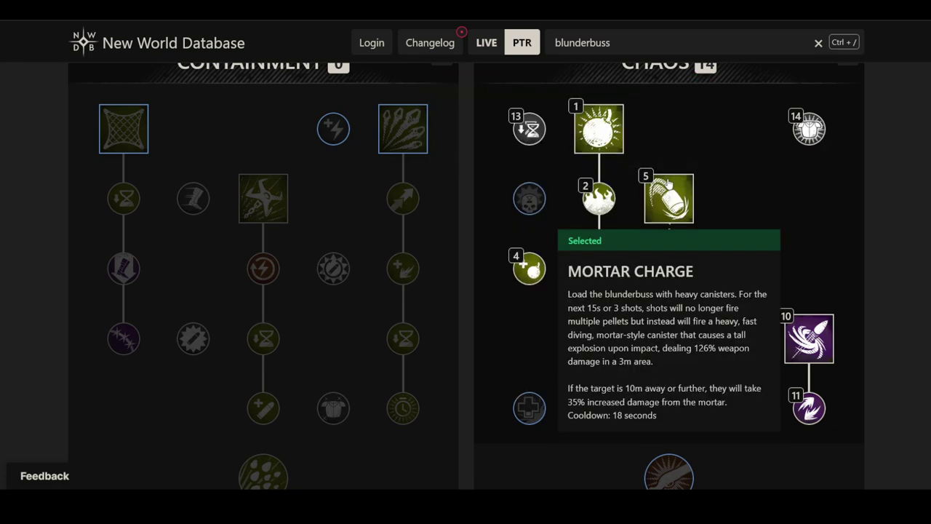
mouse_move(614, 138)
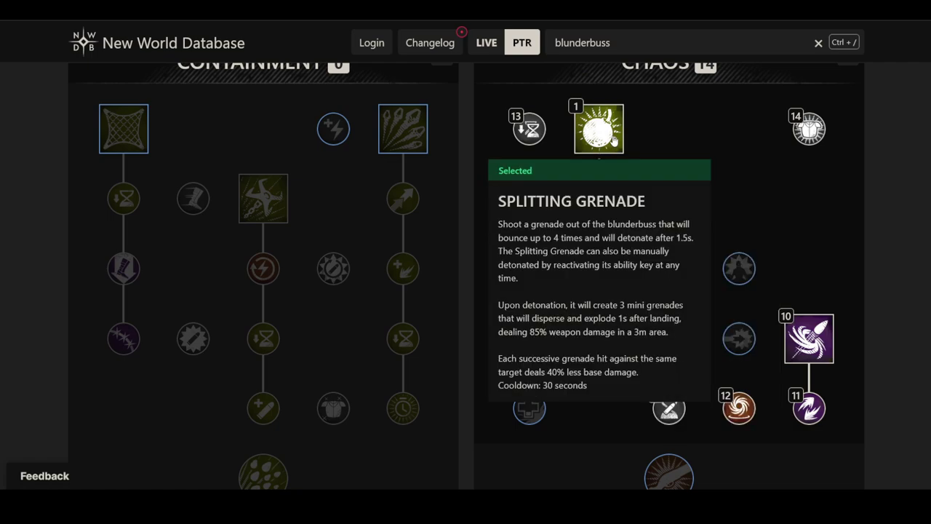
- Select the Bite Back, Buckshot and Artillery passives in the Chaos tree and check them against the Containment abilities
mouse_move(516, 227)
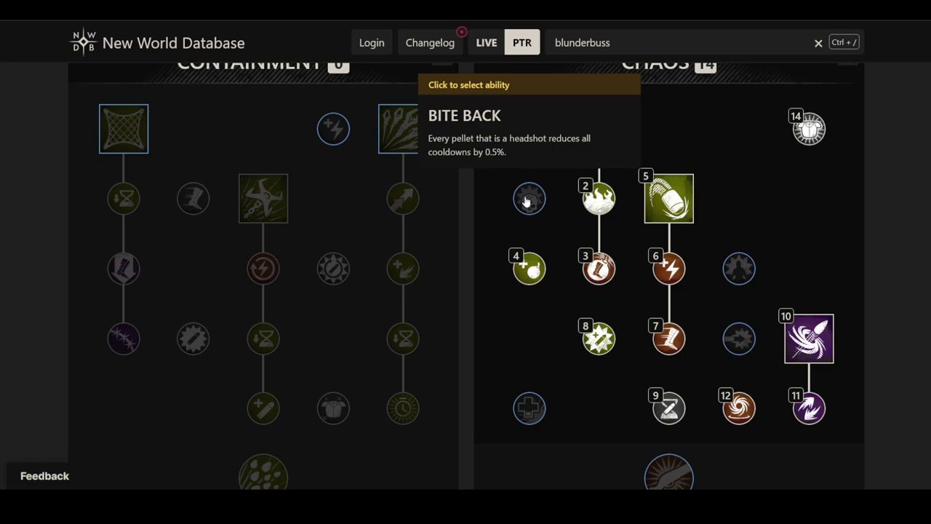
click(527, 203)
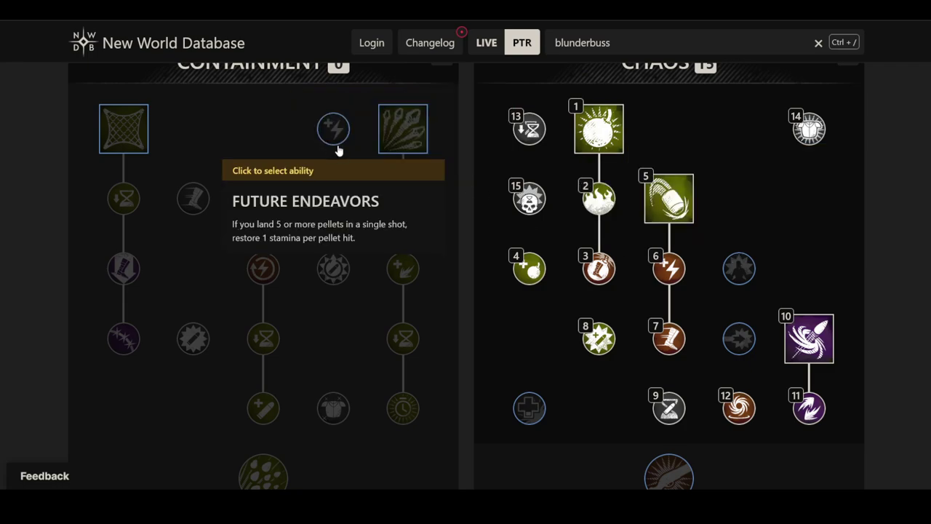
click(732, 272)
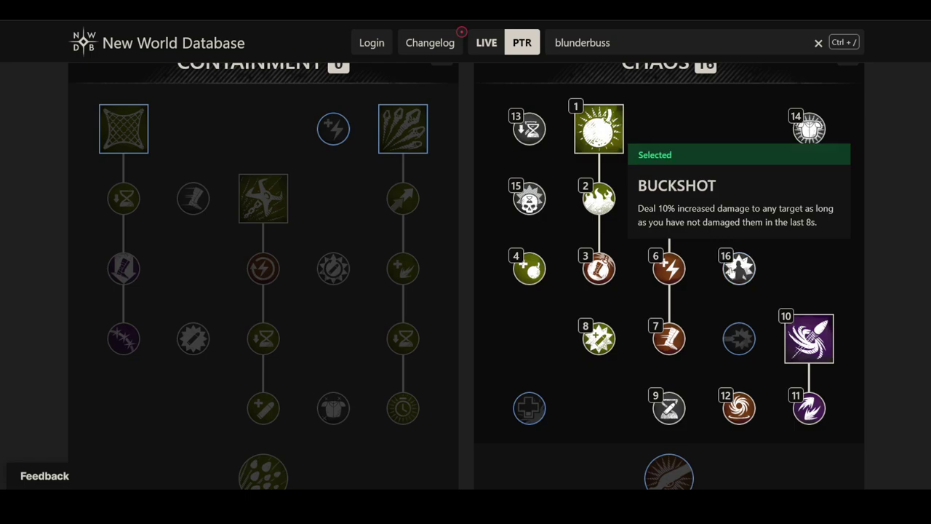
click(746, 336)
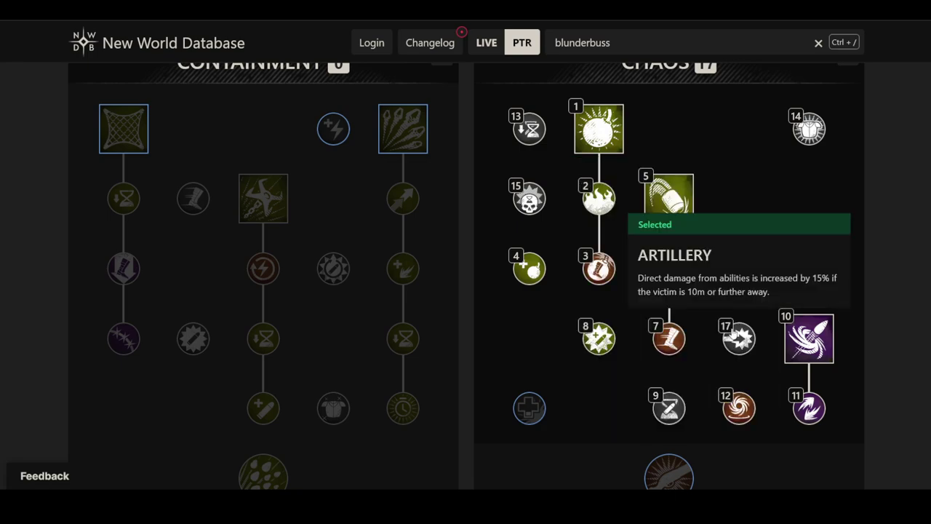
click(425, 125)
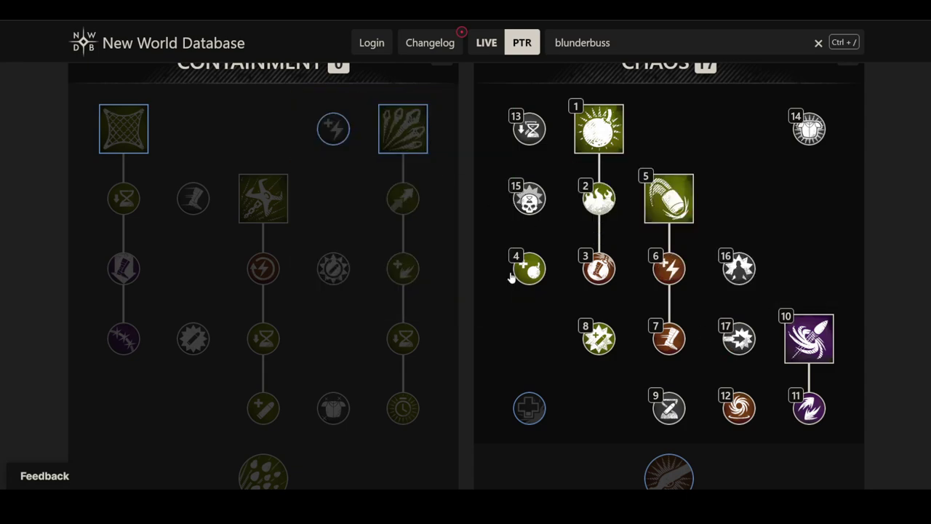
scroll(242, 206, up, 1)
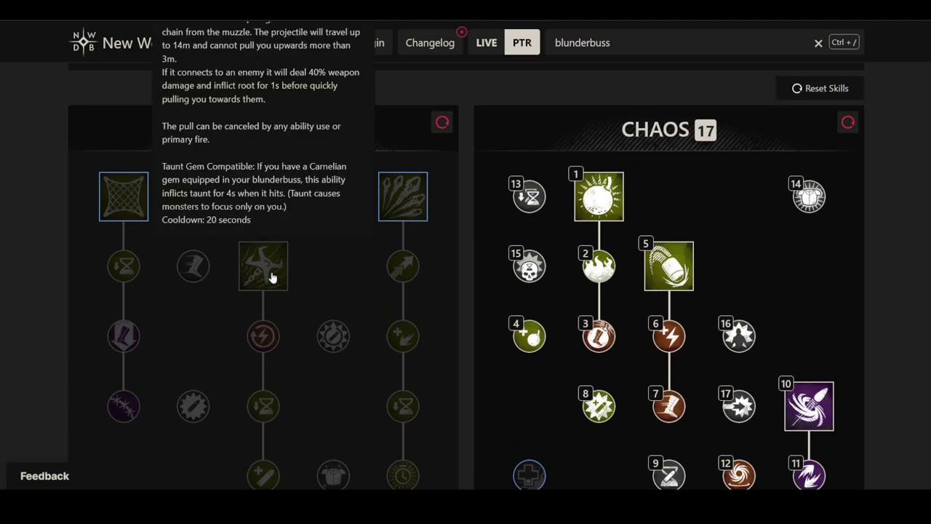
- Select the Last Chance passive and the final Double Down ability in the Chaos tree
scroll(279, 335, up, 2)
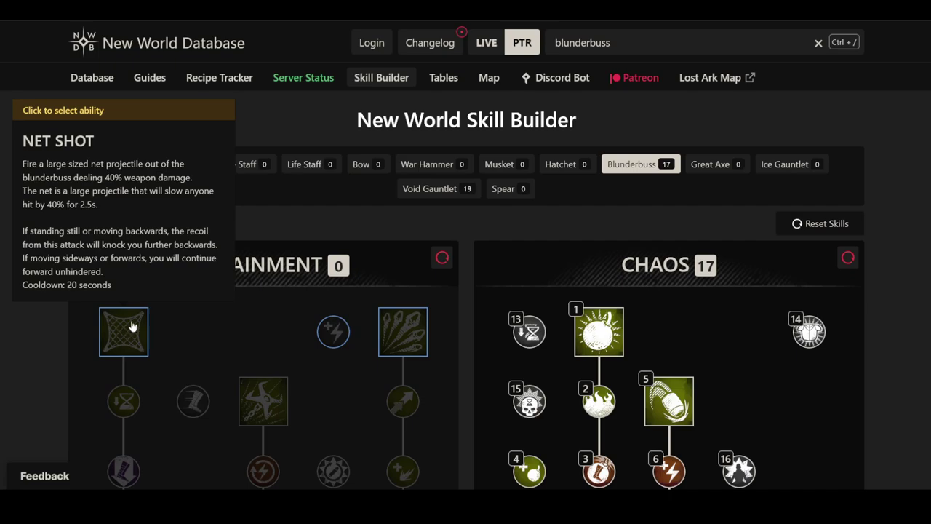
scroll(664, 358, down, 4)
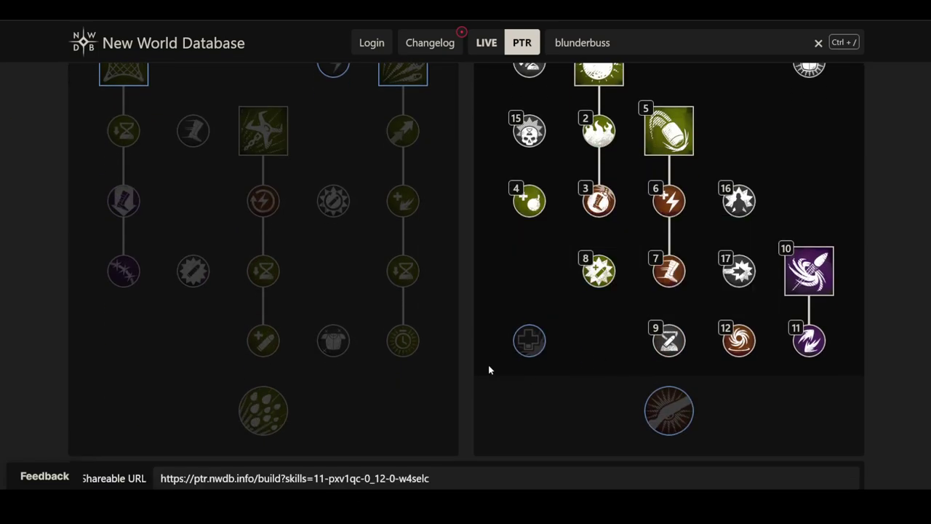
click(526, 341)
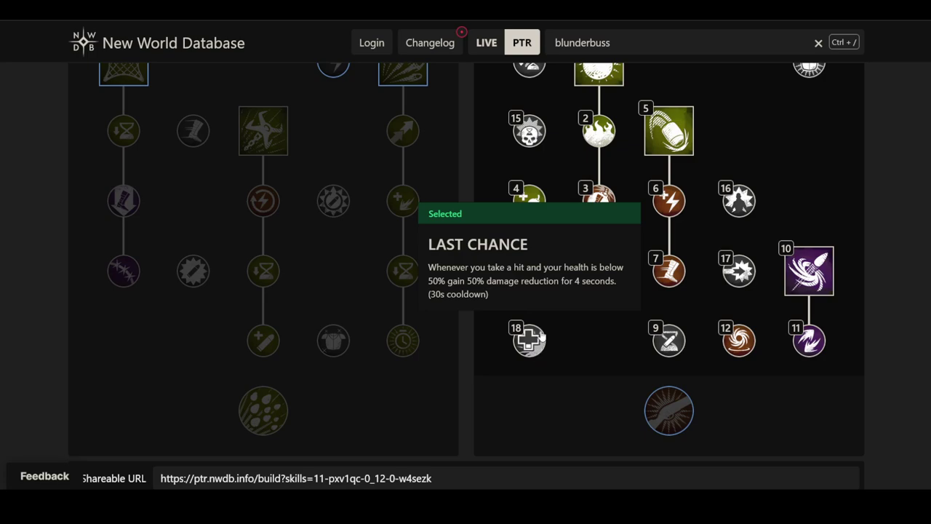
scroll(618, 315, up, 2)
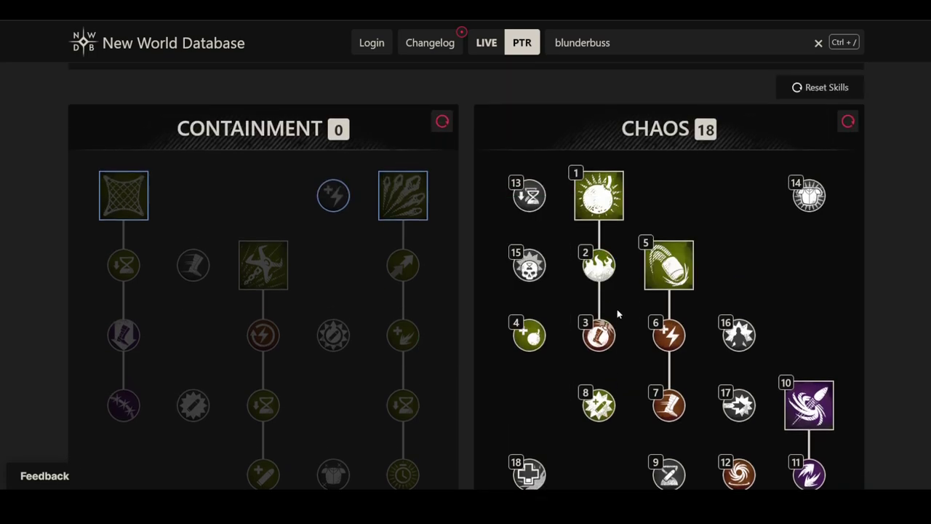
scroll(618, 314, down, 2)
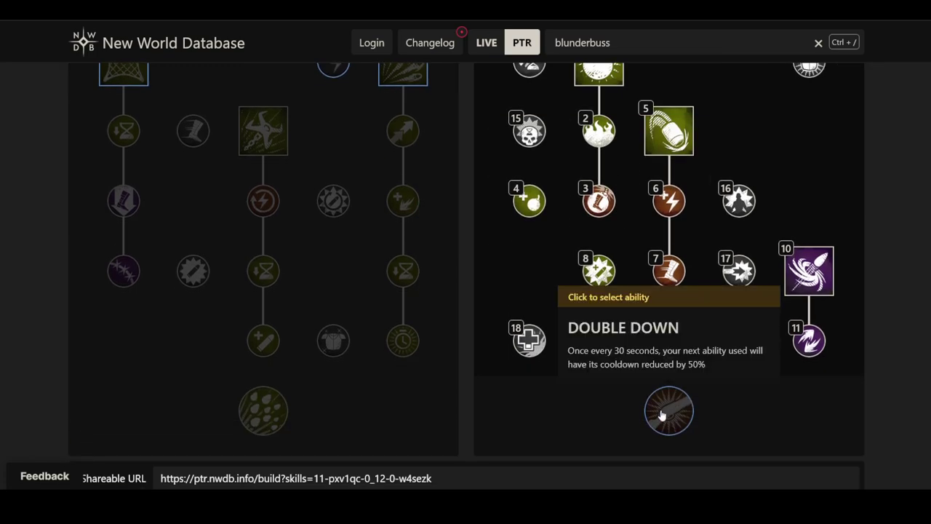
click(662, 415)
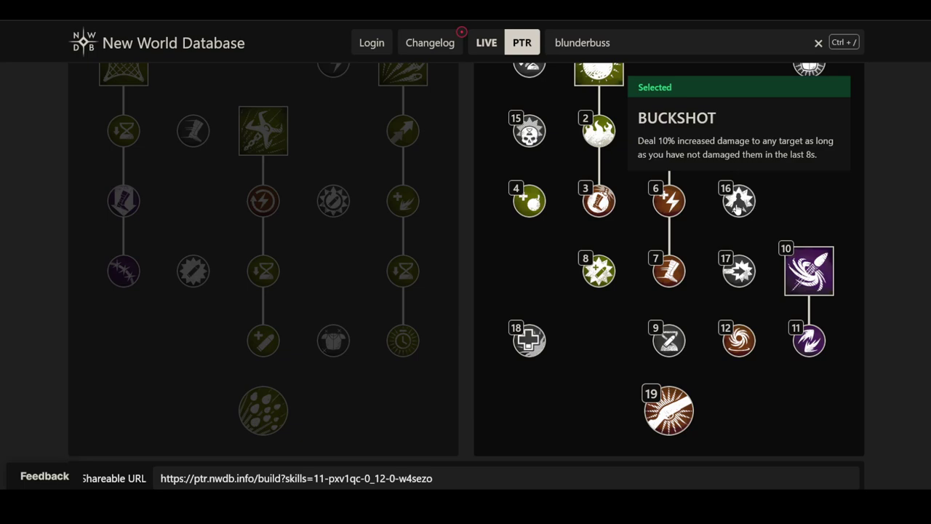
- Review the selected Chaos abilities, including Buckshot, On a Roll and Blast Shot, and compare Double Down with Containment's Unload
scroll(737, 209, up, 2)
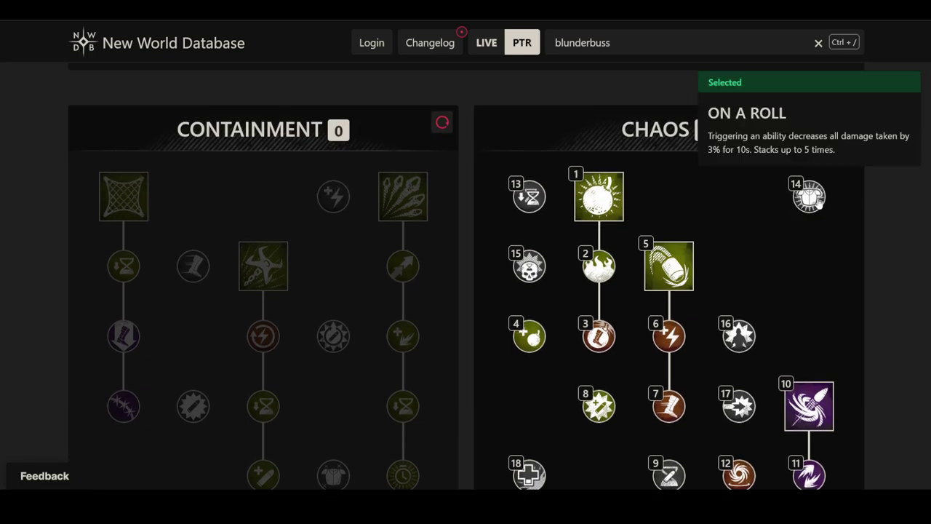
scroll(796, 216, down, 1)
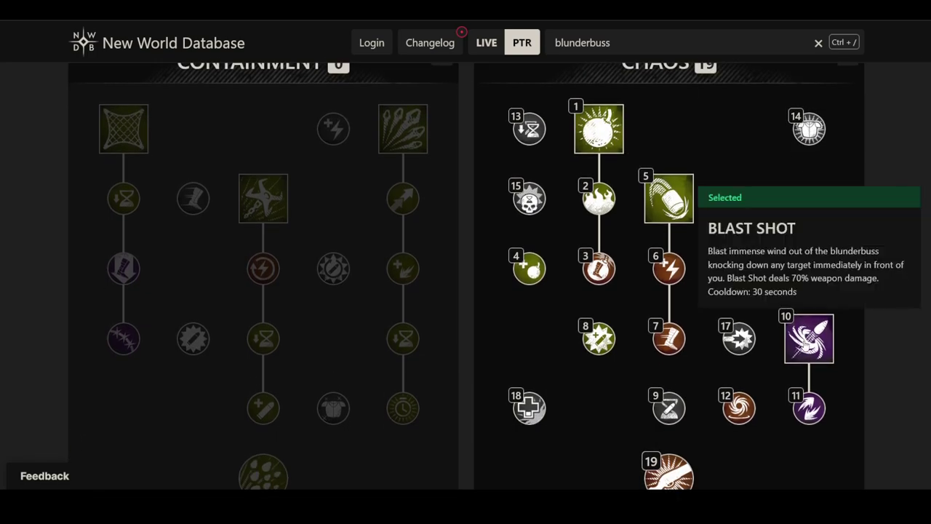
scroll(794, 327, down, 1)
scroll(789, 315, up, 1)
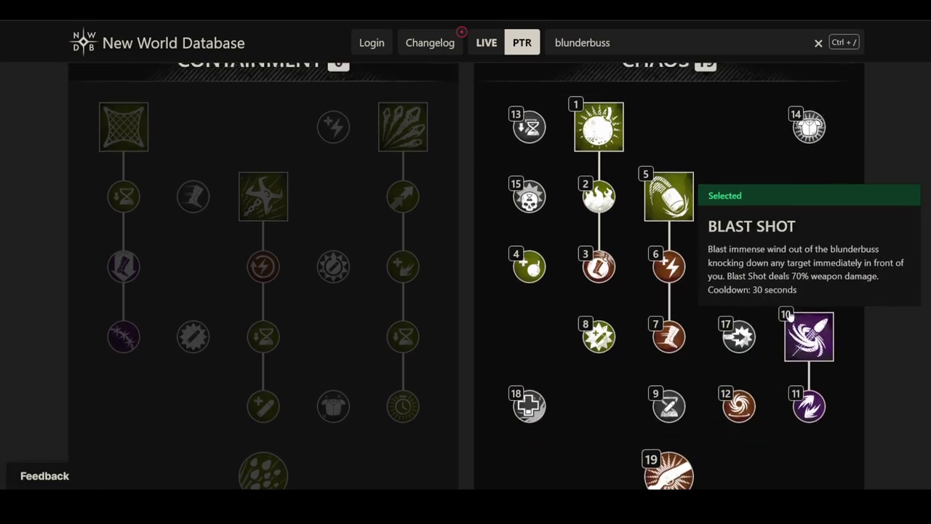
scroll(718, 390, down, 1)
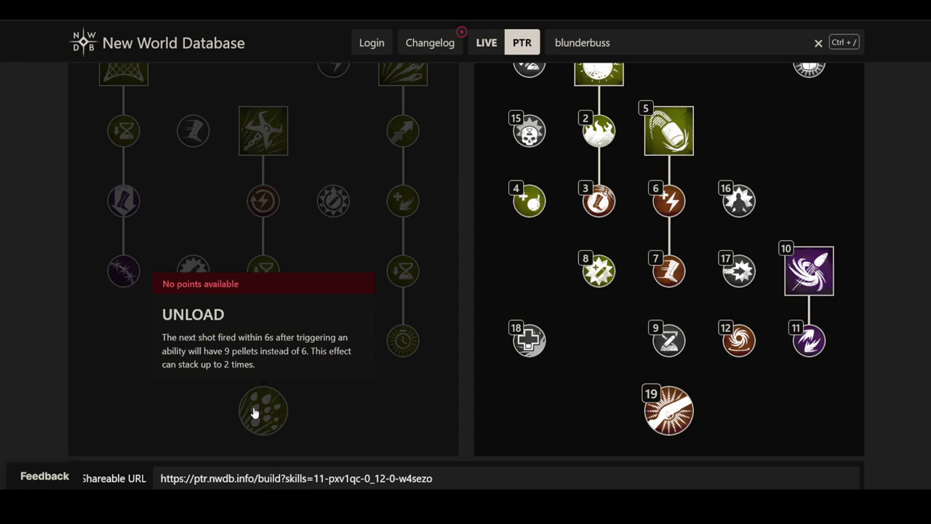
scroll(445, 436, up, 1)
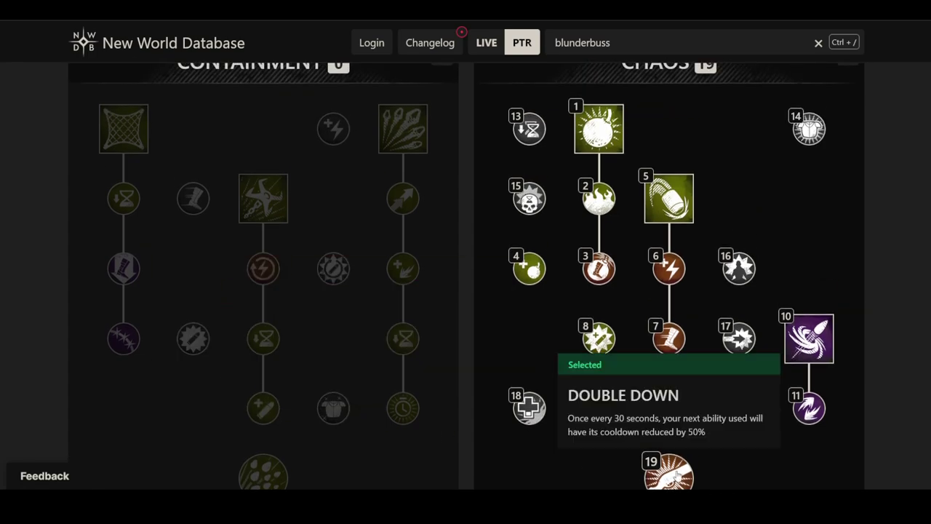
scroll(675, 474, up, 1)
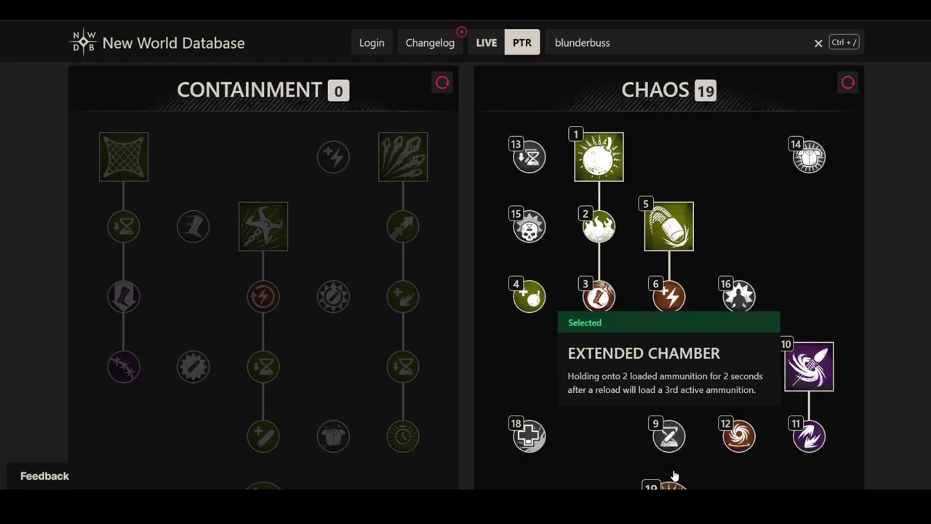
scroll(675, 474, down, 1)
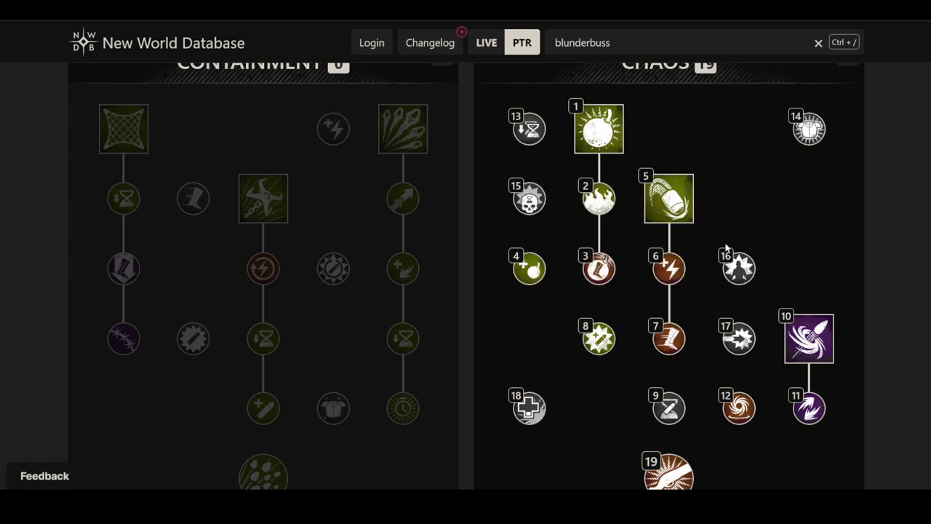
- Reset all points spent in the Chaos tree
scroll(751, 283, up, 2)
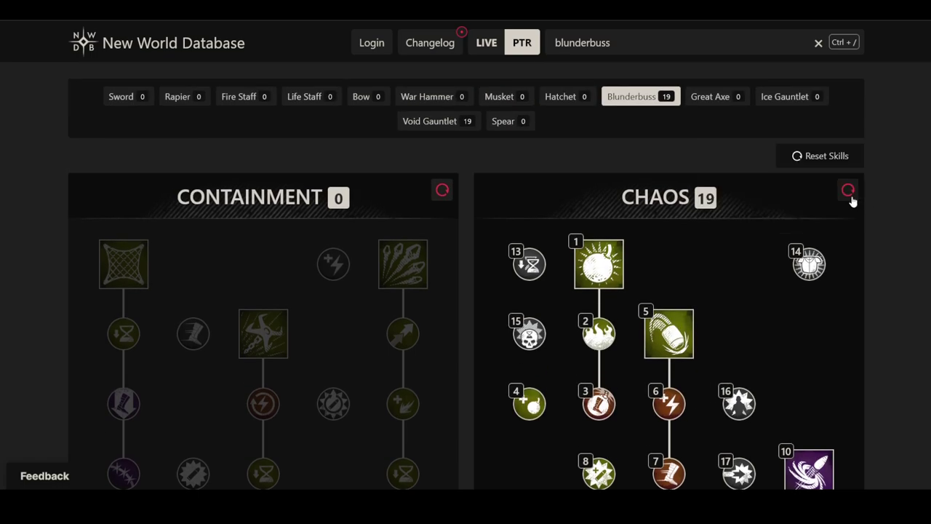
click(850, 196)
scroll(811, 333, down, 2)
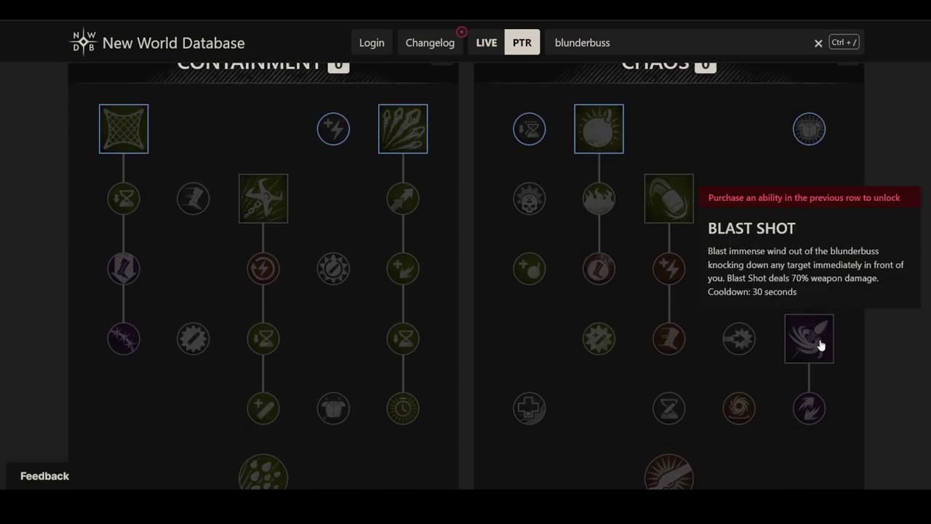
- Select Net Shot and its three upgrades down to Barbed Netting in the Containment tree
click(131, 130)
click(122, 198)
click(124, 271)
click(124, 337)
- Select Claw Shot and the three upgrades below it in the Containment tree
click(268, 217)
click(266, 268)
click(263, 338)
click(263, 408)
- Select the Deep Load passive in Containment, plus Future Planning, Bite Back and Buckshot in Chaos
scroll(332, 349, down, 1)
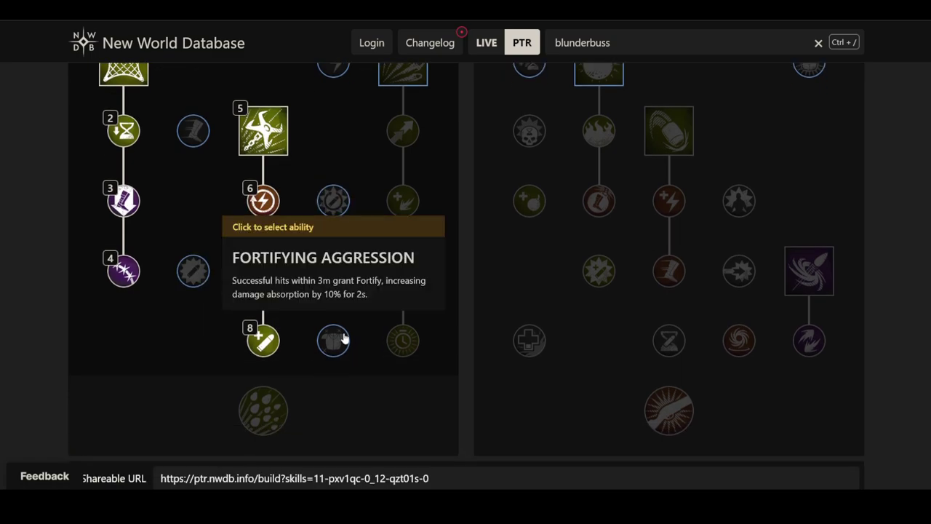
scroll(347, 336, up, 1)
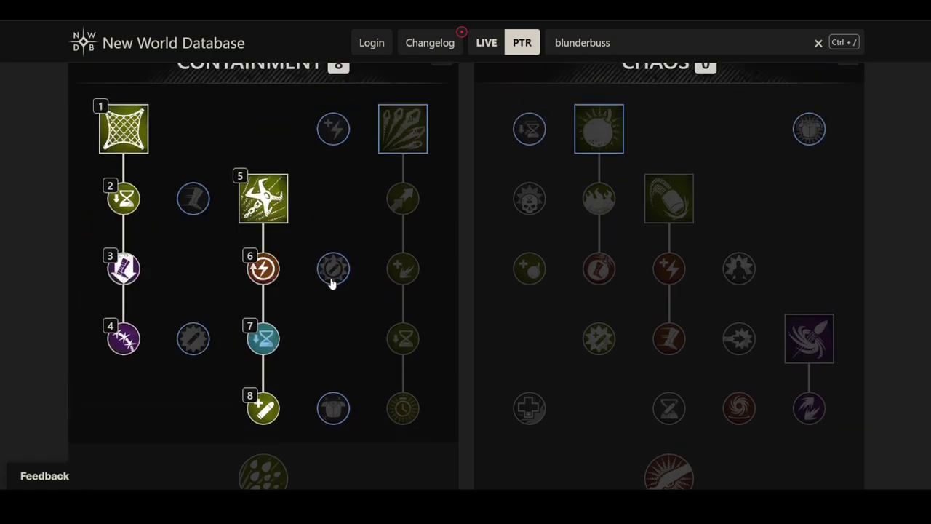
click(203, 336)
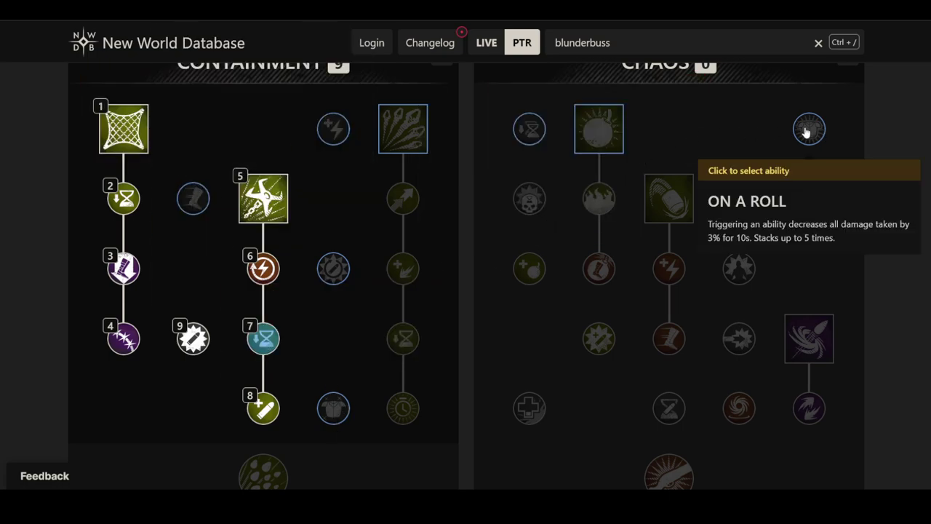
click(529, 128)
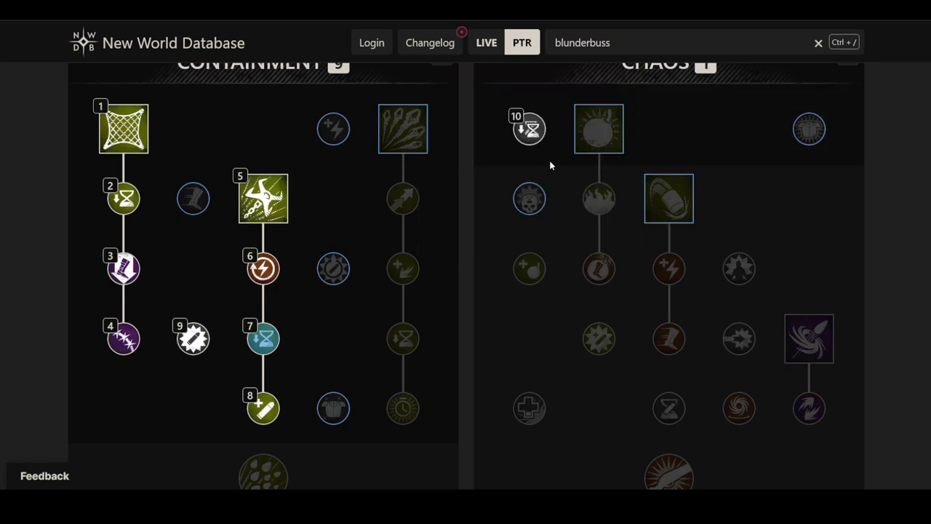
click(531, 198)
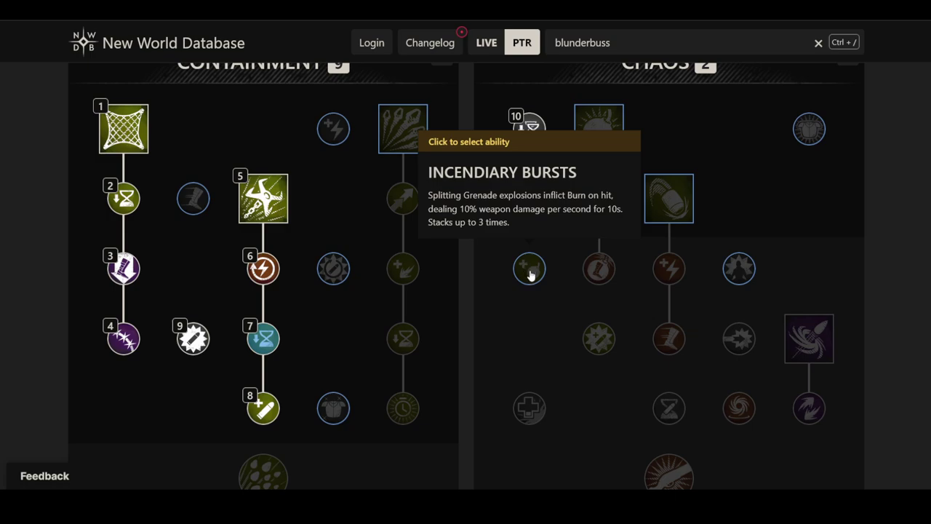
click(743, 270)
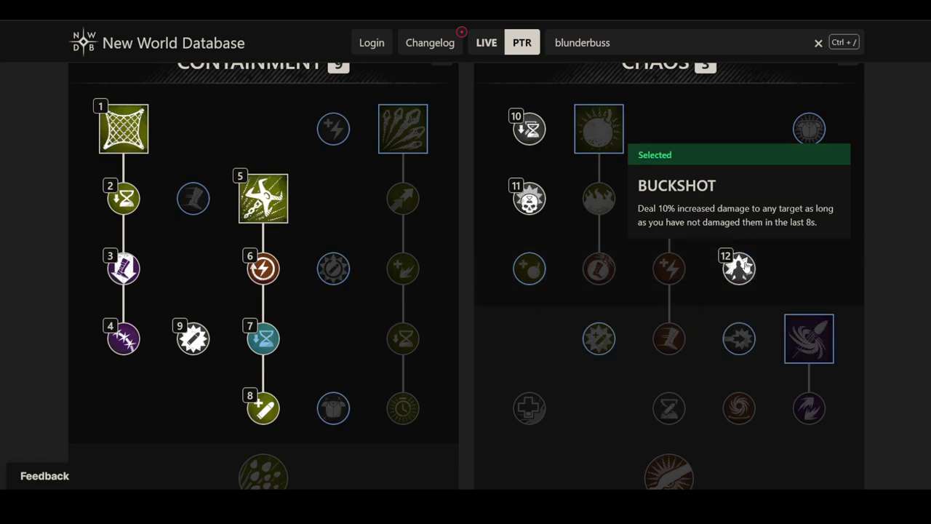
- Select Blast Shot, Preparation and the adjacent swirl upgrade, plus Last Chance and Extended Chamber in the Chaos tree
click(811, 343)
click(807, 408)
click(738, 408)
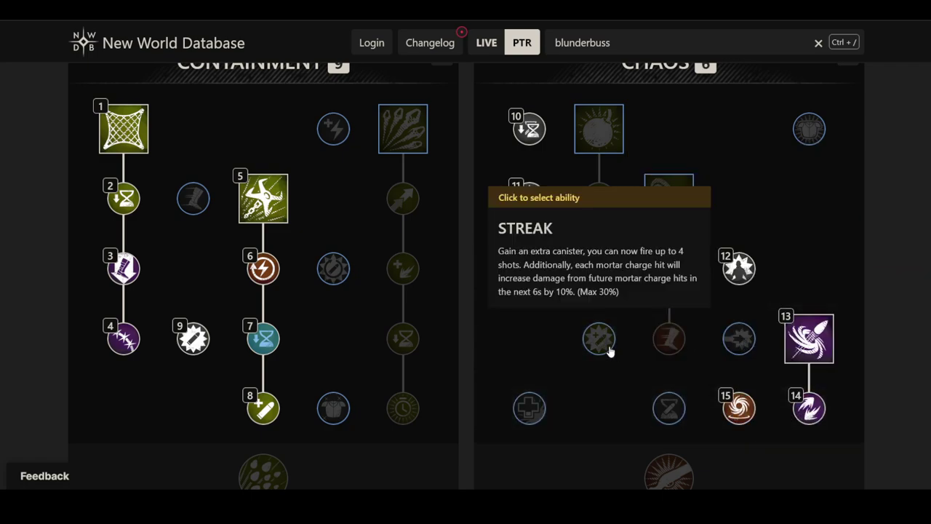
click(525, 418)
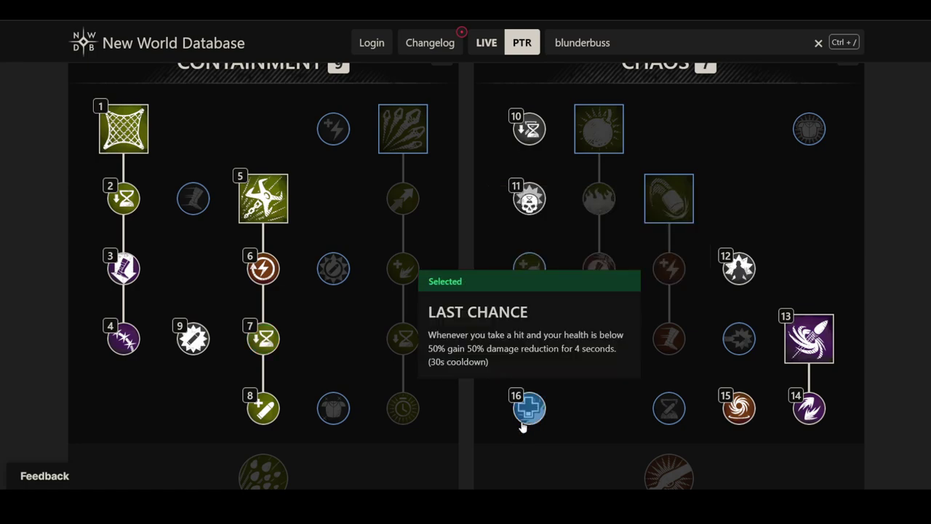
click(663, 404)
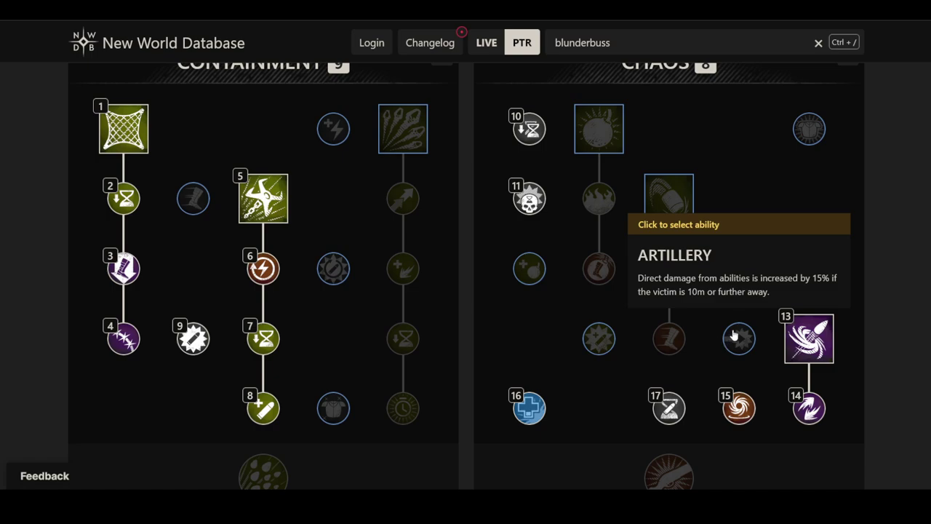
- Examine Artillery and Ramp as options for the remaining points alongside the chosen Buckshot and Bite Back passives
scroll(734, 334, up, 1)
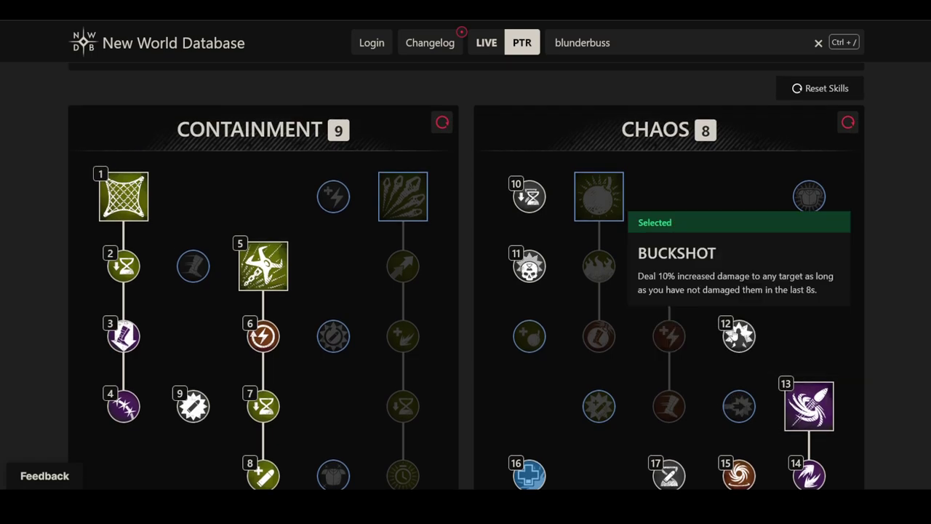
scroll(706, 182, down, 1)
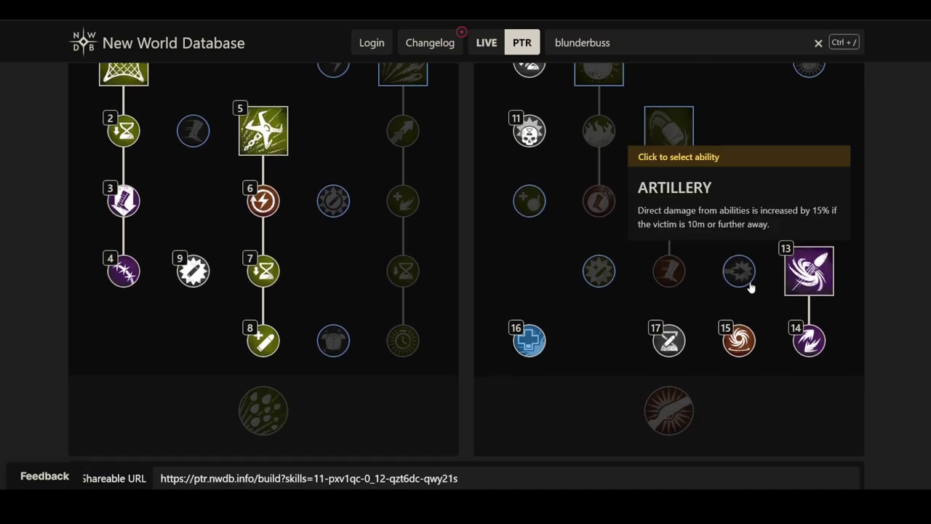
scroll(744, 298, up, 1)
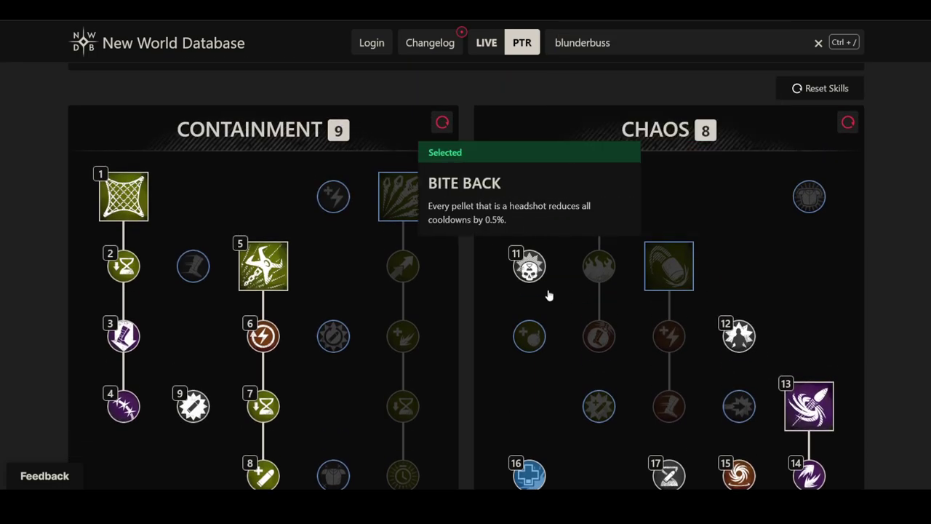
scroll(509, 306, down, 2)
scroll(327, 349, up, 2)
scroll(342, 342, down, 1)
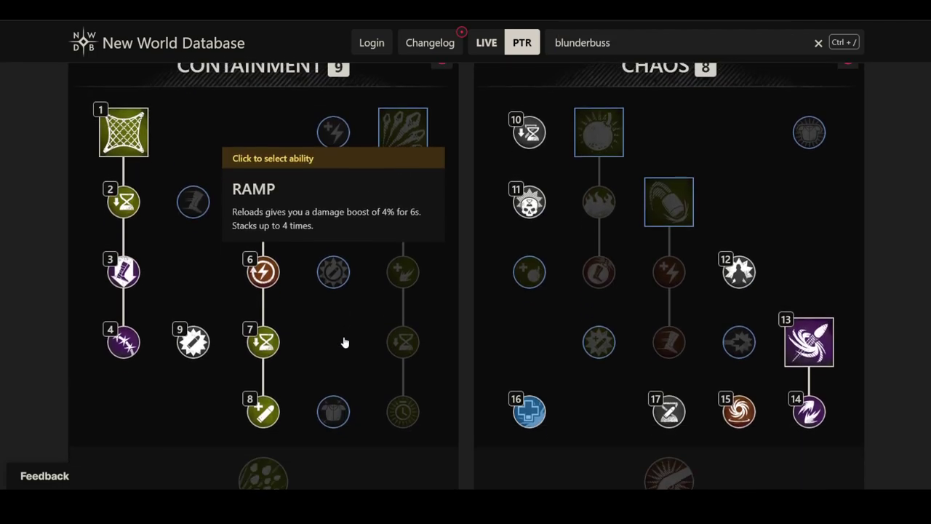
scroll(338, 277, down, 1)
- Try the boot passive in Containment's second row together with the final Unload ability, and deselect both
click(195, 140)
click(284, 404)
scroll(363, 345, up, 3)
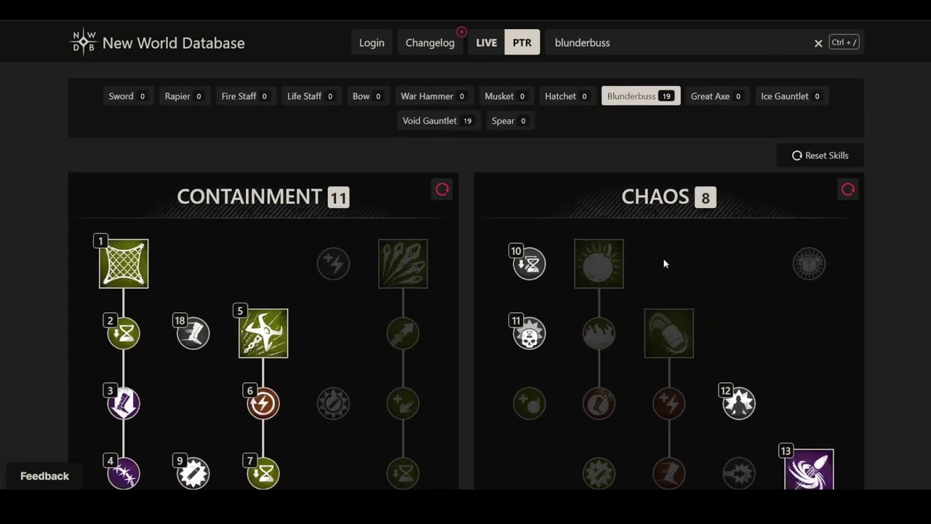
scroll(580, 357, down, 2)
scroll(581, 364, down, 1)
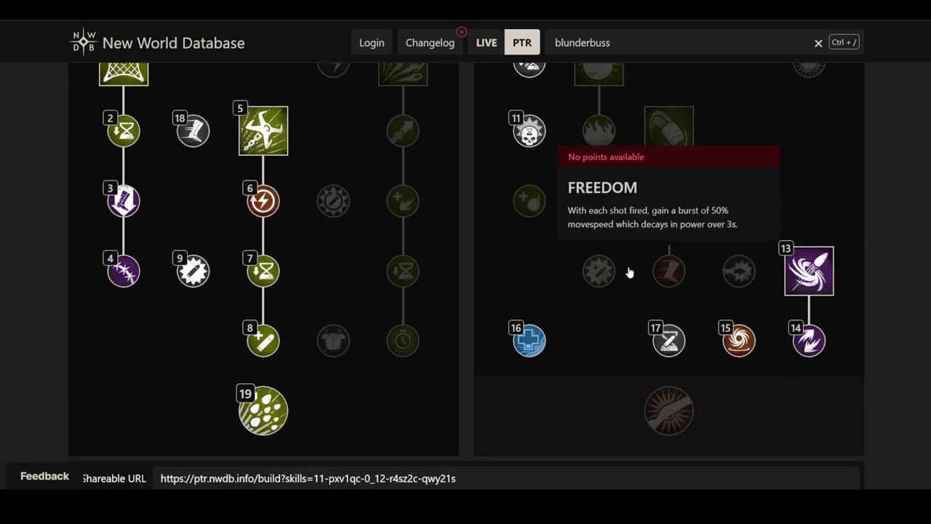
click(262, 409)
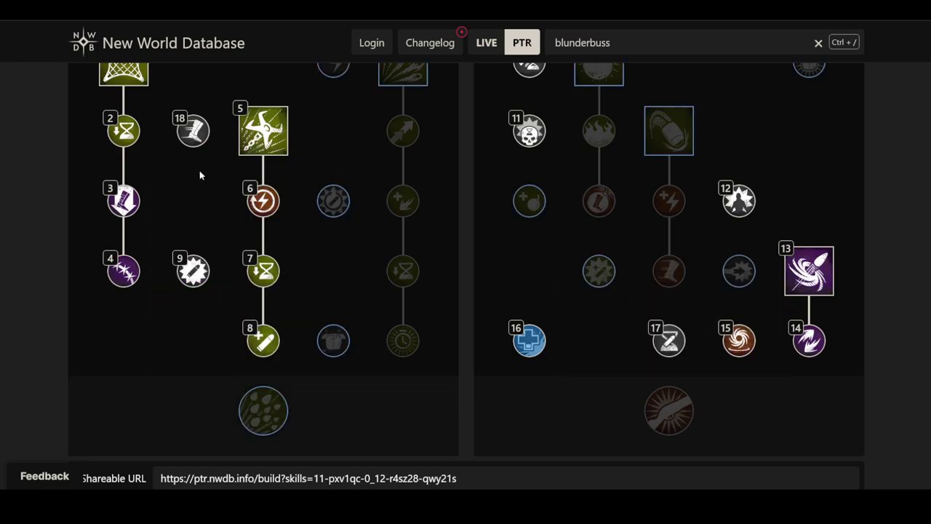
click(193, 131)
- Try Artillery and Streak in the Chaos tree's fourth row, and deselect them
scroll(720, 316, up, 1)
click(738, 338)
click(599, 339)
click(738, 338)
click(599, 338)
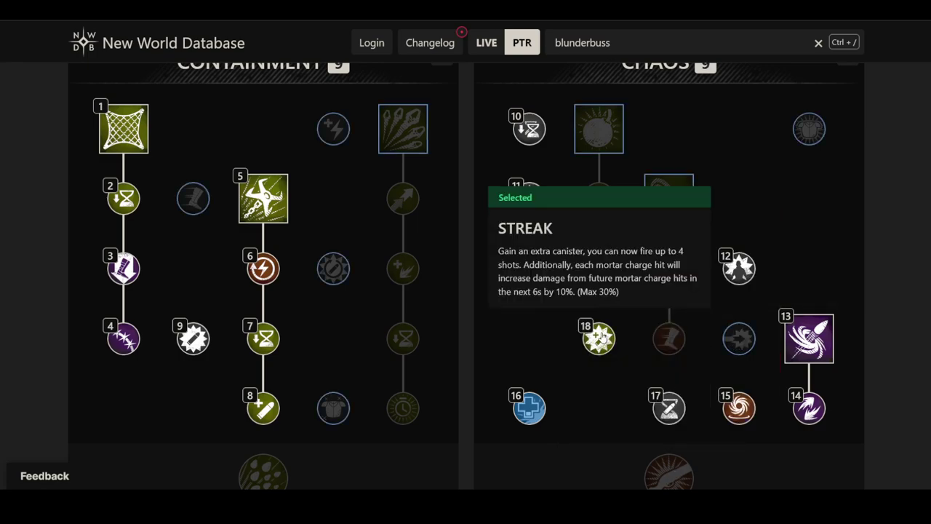
scroll(654, 428, down, 1)
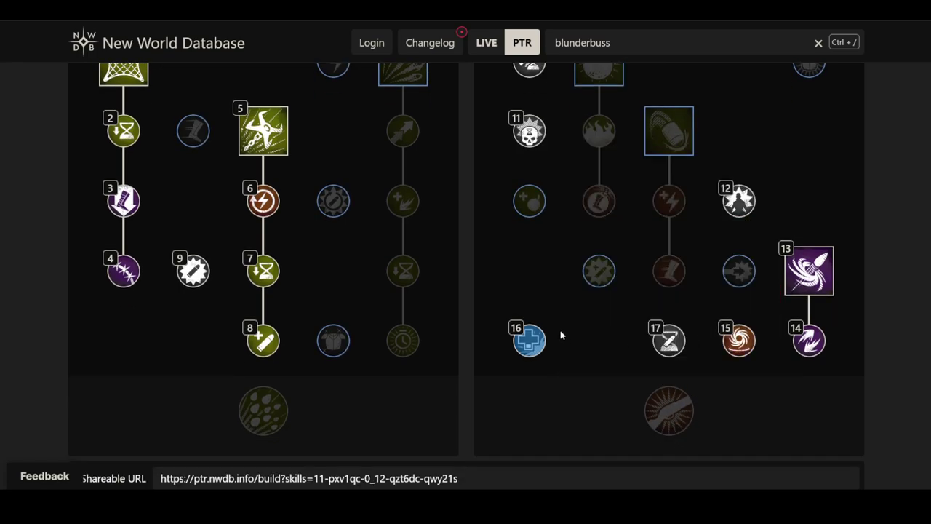
- Check the Barbed Netting upgrade and deselect the Deep Load passive in the Containment tree
scroll(569, 303, up, 1)
scroll(571, 325, up, 1)
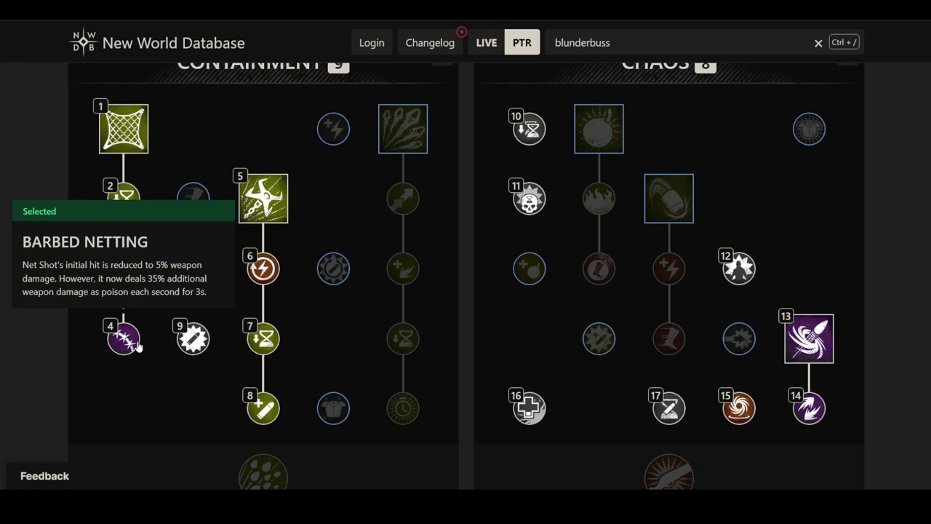
scroll(682, 397, down, 1)
scroll(682, 397, up, 1)
click(191, 339)
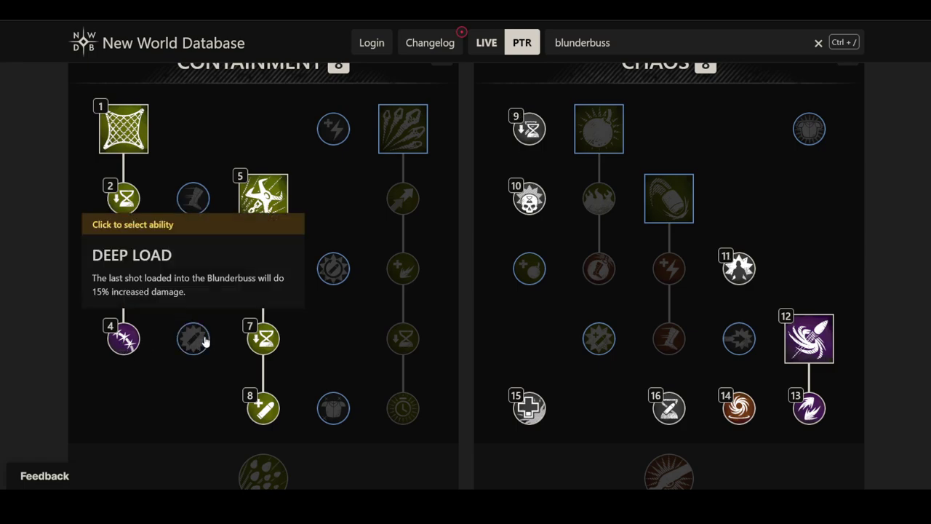
- Spend the remaining Chaos points on the fourth-row passive beside Blast Shot, the first-row armor passive and the tree's final ability
click(748, 348)
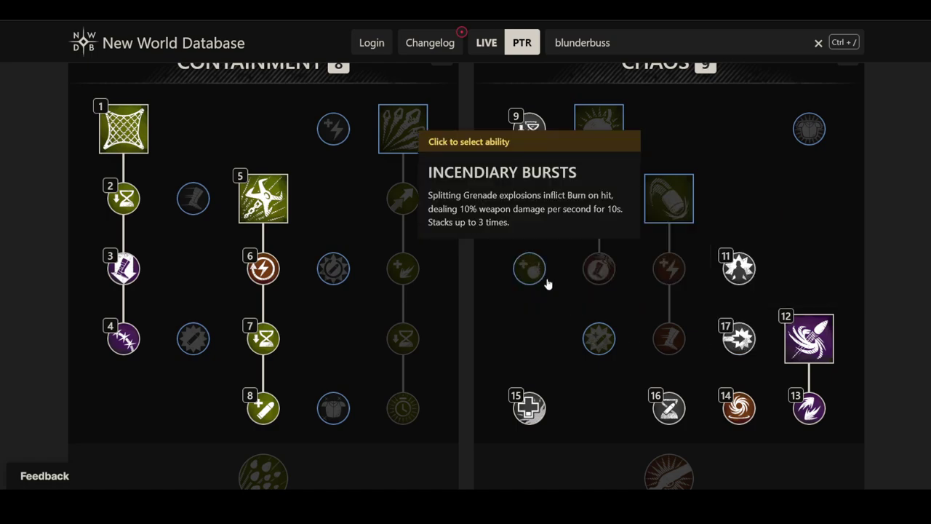
click(804, 135)
scroll(682, 363, down, 2)
click(673, 343)
scroll(673, 342, up, 1)
scroll(669, 429, up, 1)
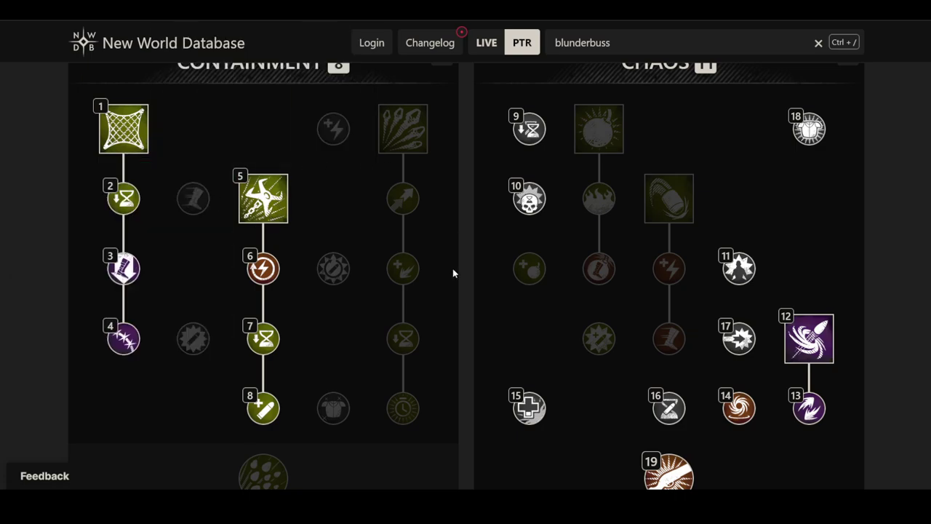
- Examine the unchosen Azoth Shrapnel Blast, Unload, Splitting Grenade and Mortar Charge abilities in both trees
scroll(451, 270, up, 1)
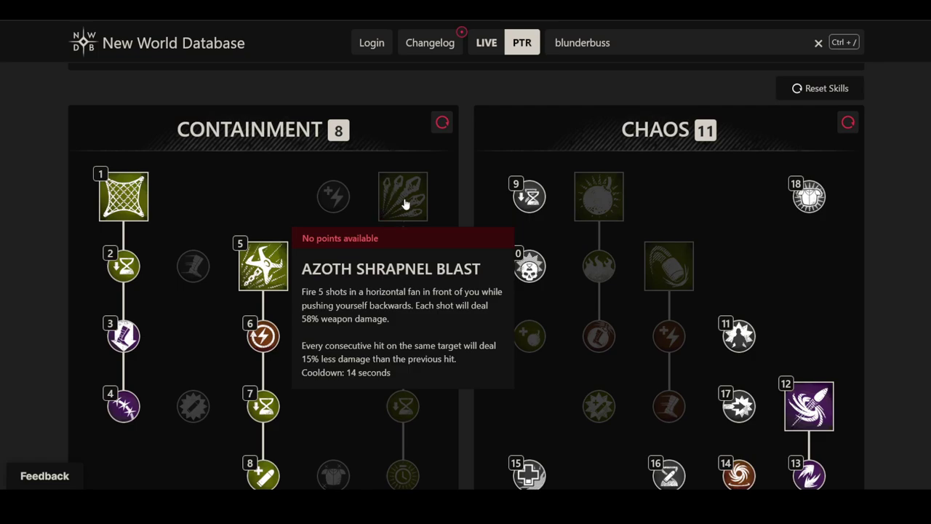
scroll(335, 231, down, 2)
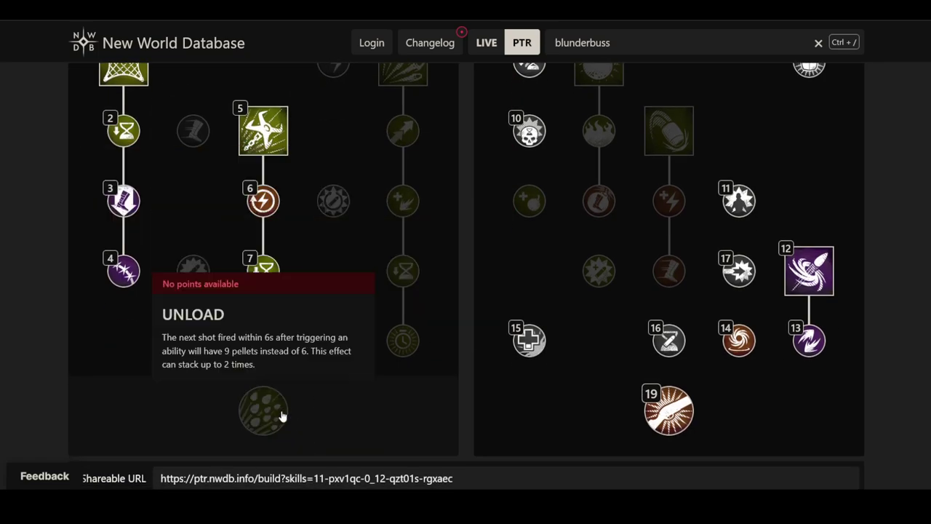
scroll(293, 395, up, 2)
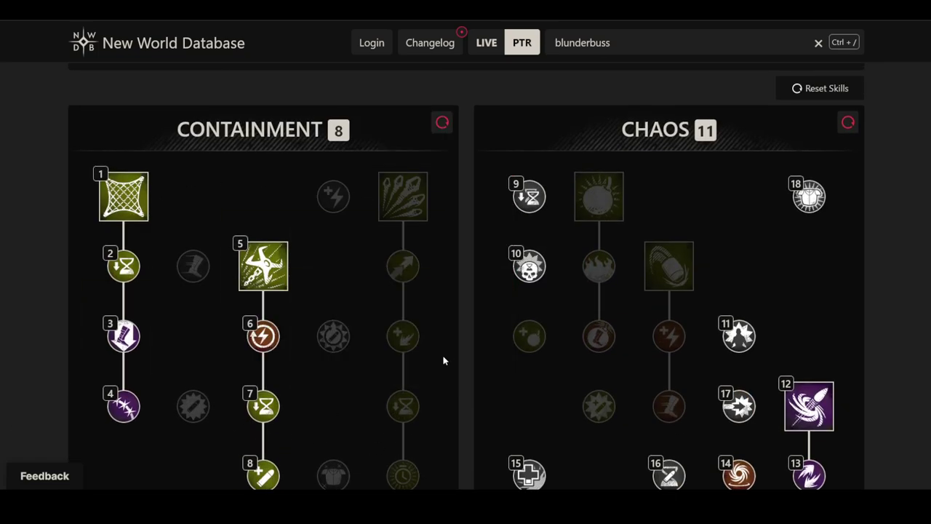
scroll(443, 361, down, 1)
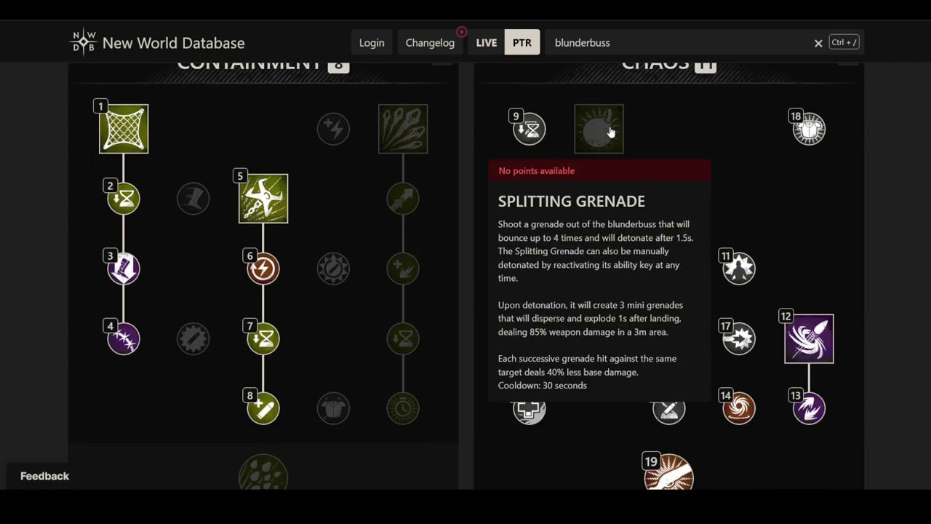
mouse_move(406, 140)
mouse_move(674, 196)
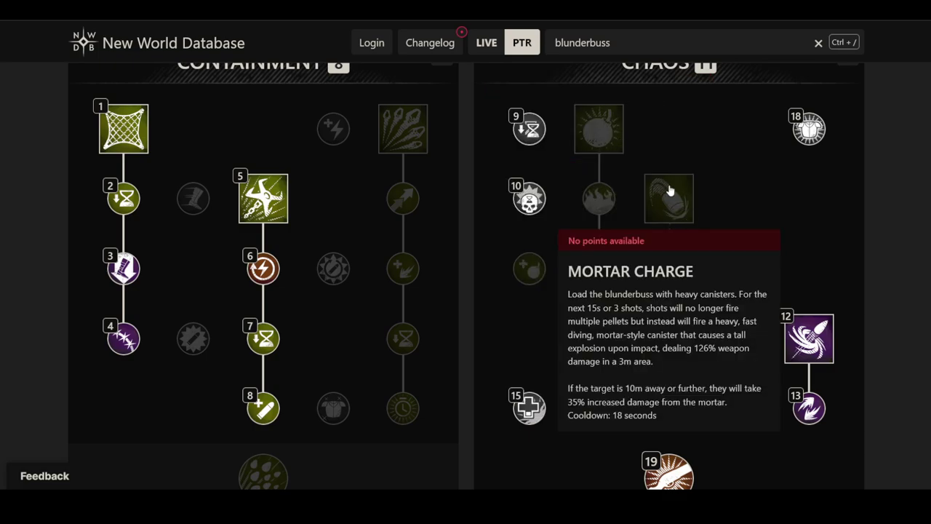
- Review the finished build's Net Shot with its Apparatus upgrade, Claw Shot and Blast Shot across both skill trees
mouse_move(156, 130)
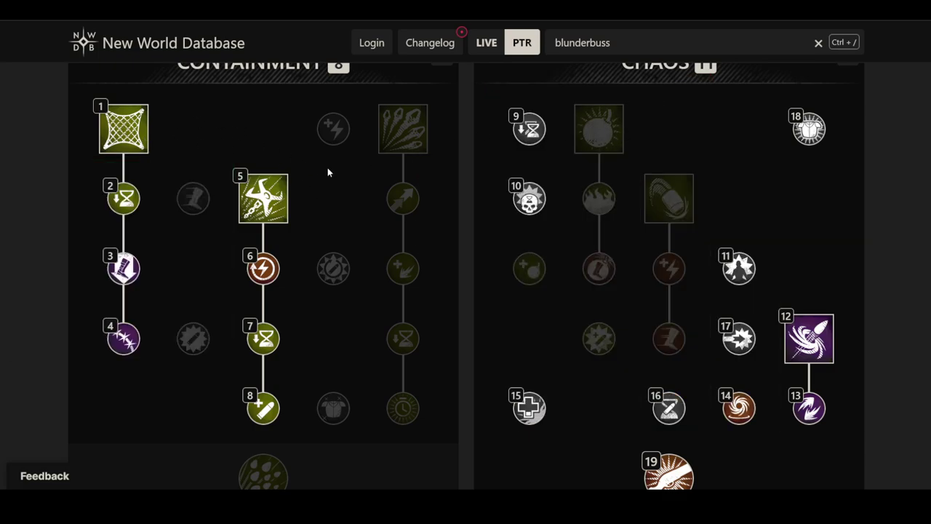
mouse_move(124, 125)
mouse_move(804, 317)
scroll(517, 95, up, 1)
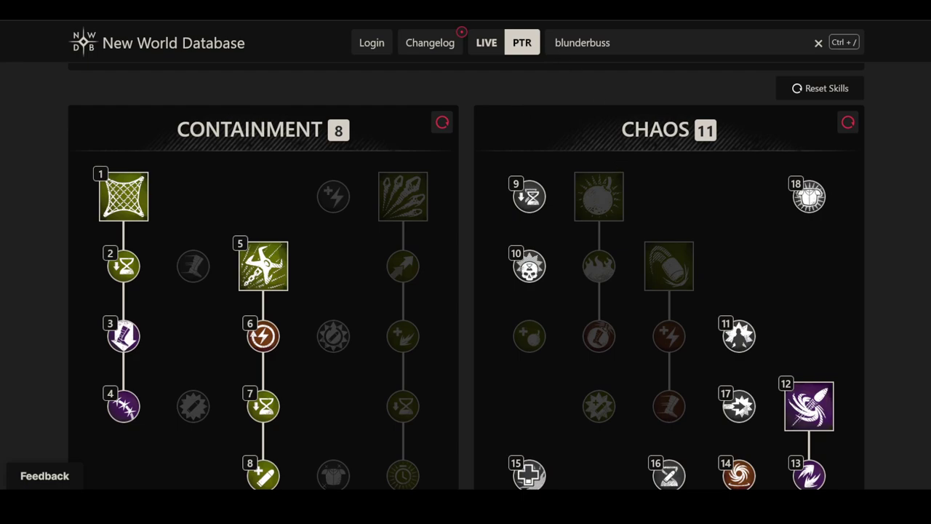
mouse_move(613, 202)
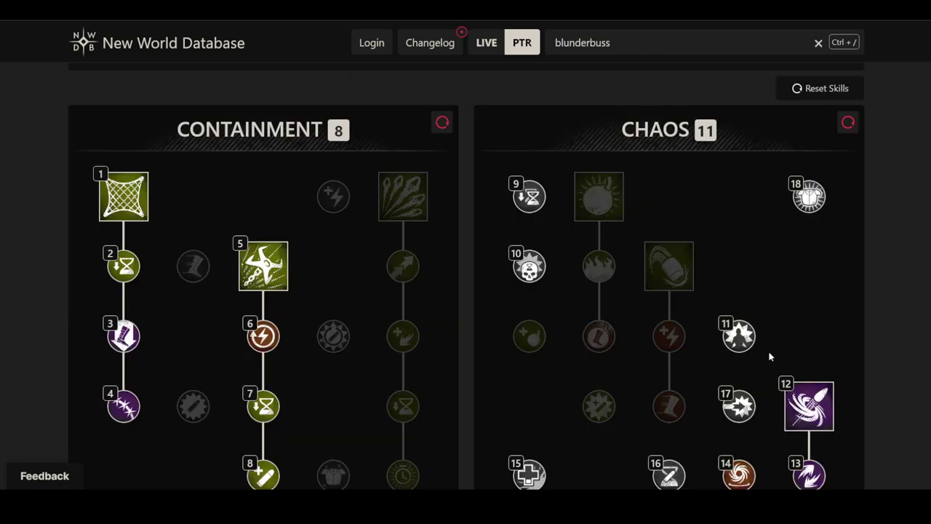
mouse_move(802, 413)
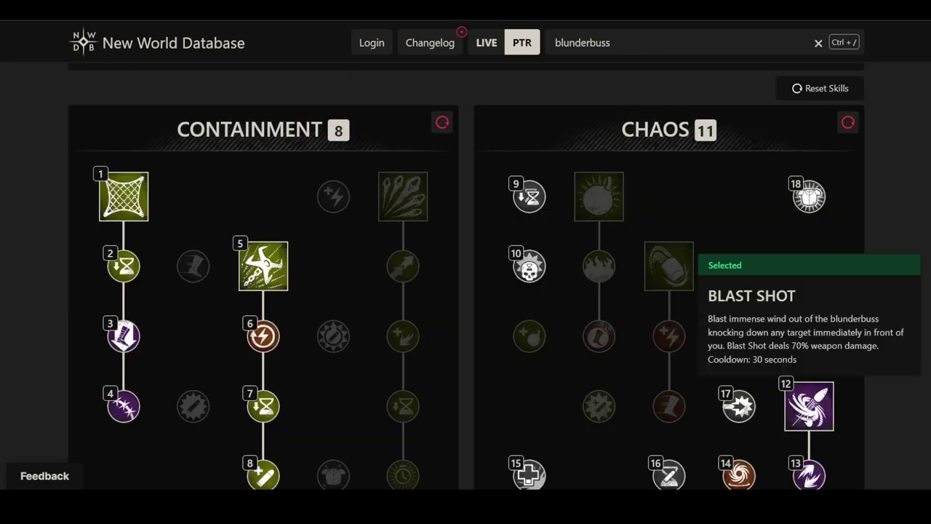
scroll(800, 407, down, 1)
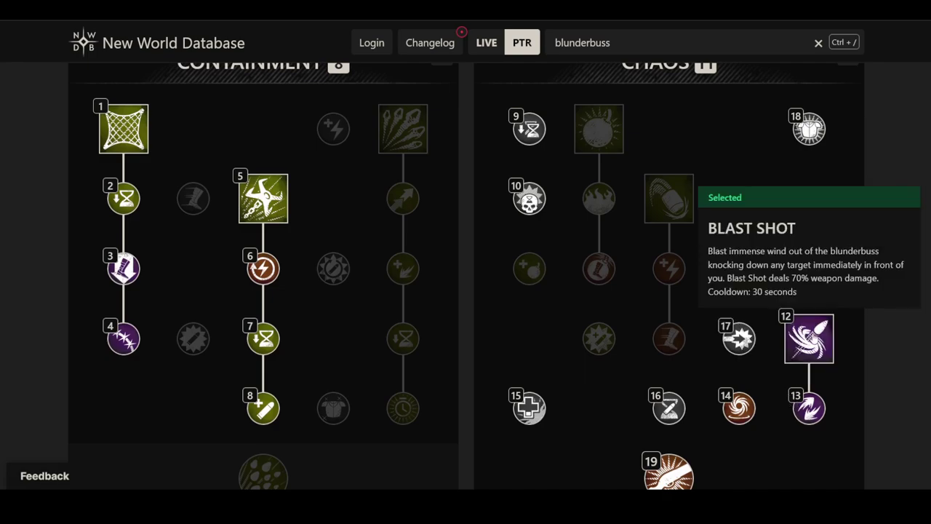
mouse_move(130, 131)
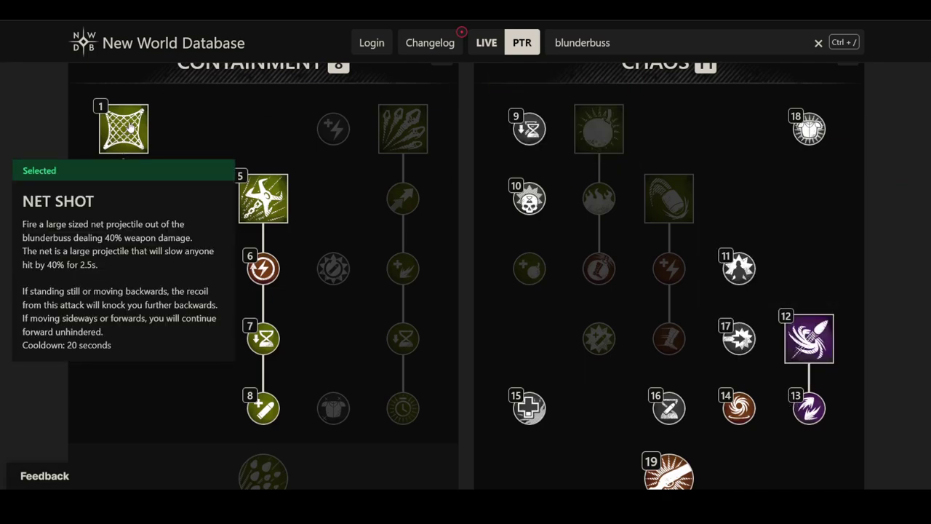
mouse_move(123, 251)
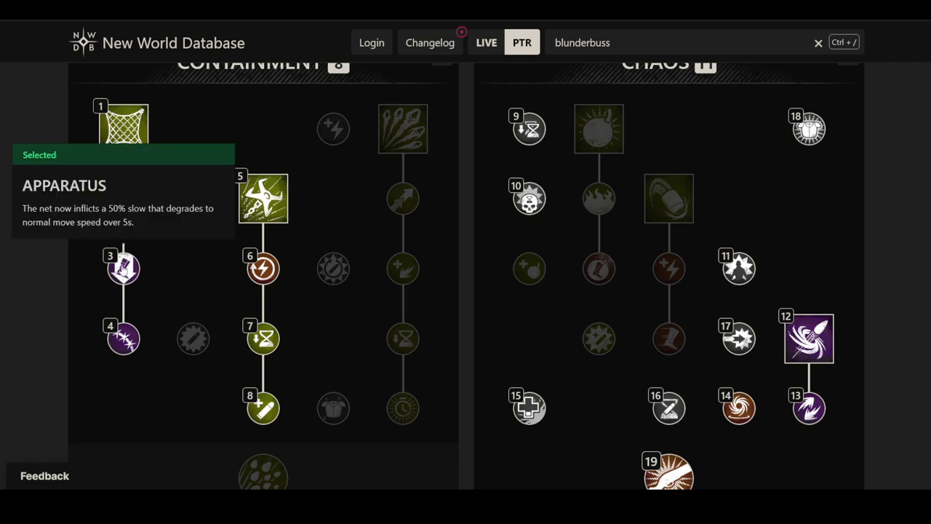
mouse_move(814, 345)
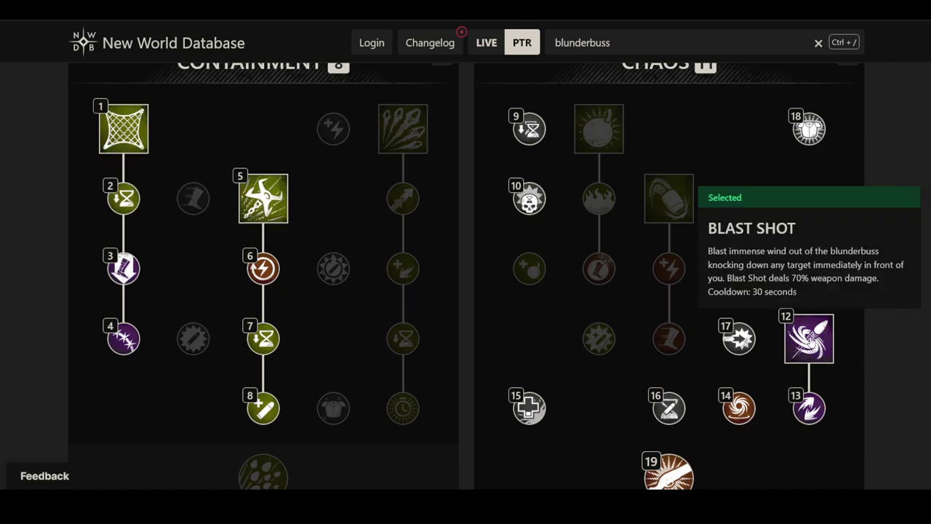
mouse_move(520, 203)
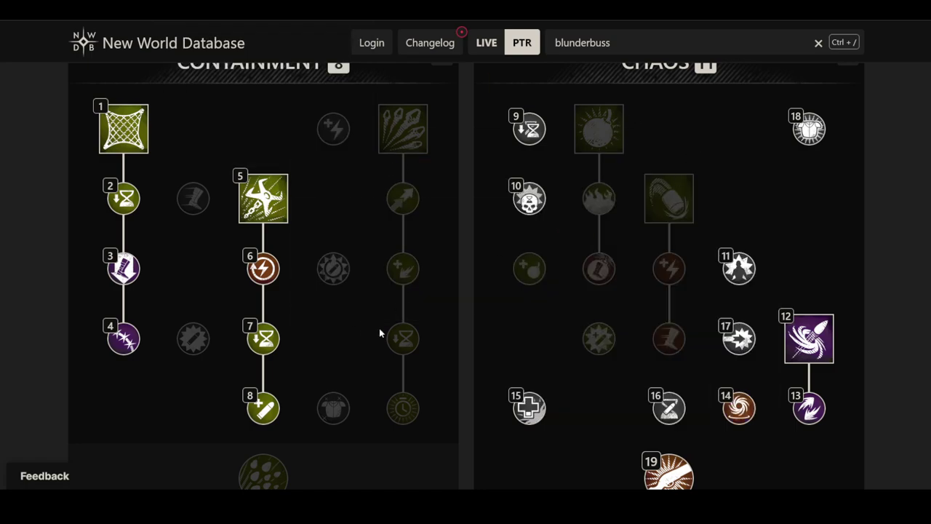
scroll(359, 318, up, 1)
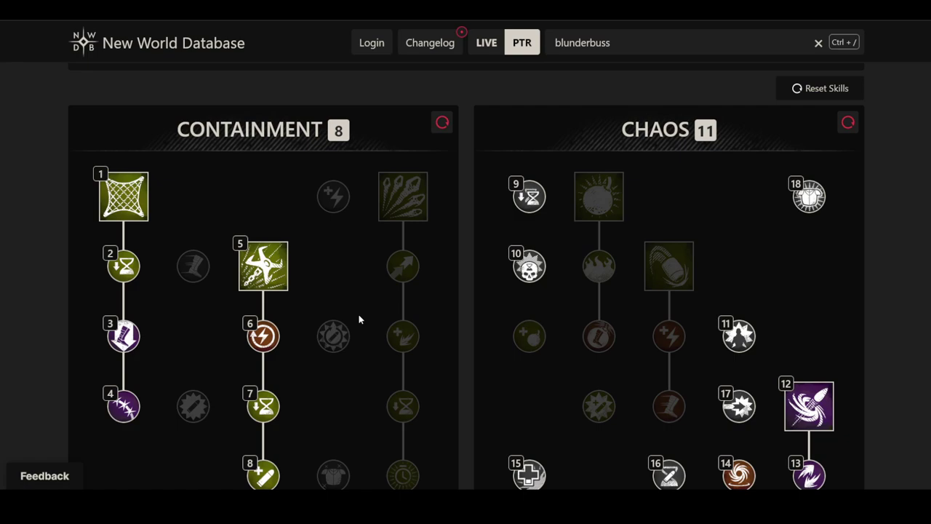
mouse_move(283, 288)
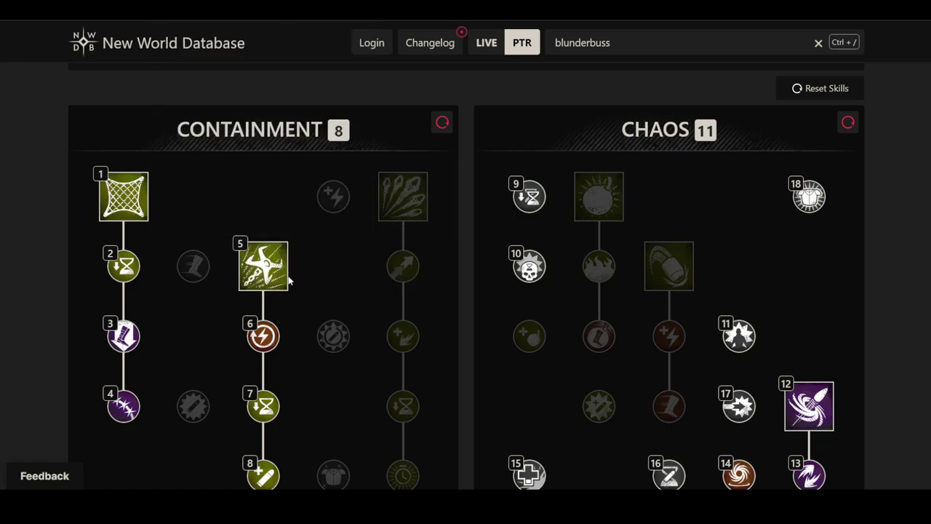